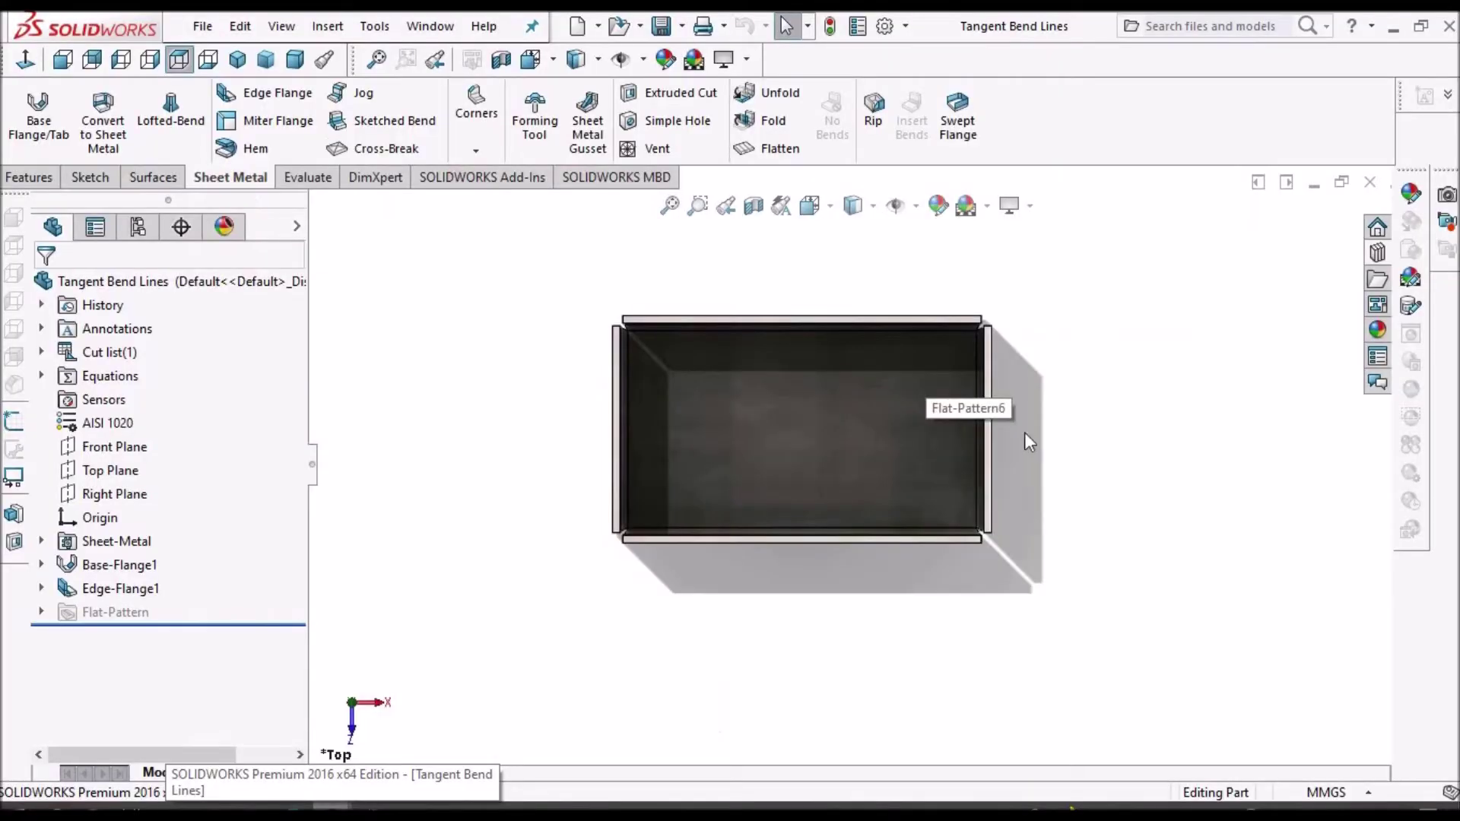
# - Activate the DefaultSM-FLAT-PATTERN configuration and view the cross-shaped blank from the top
pyautogui.moveTo(930, 404); pyautogui.dragTo(886, 521, button='middle')
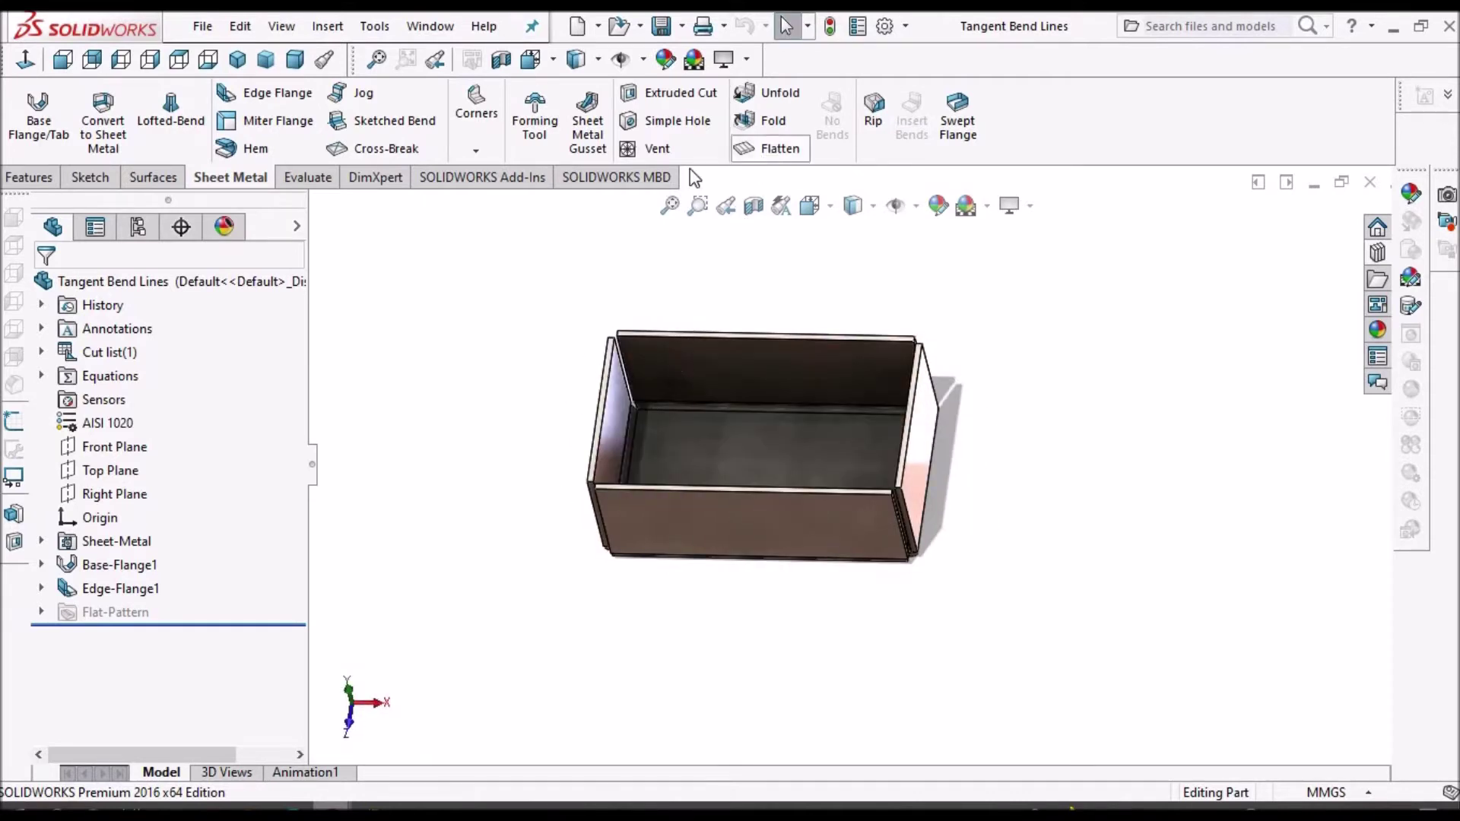
pyautogui.click(138, 226)
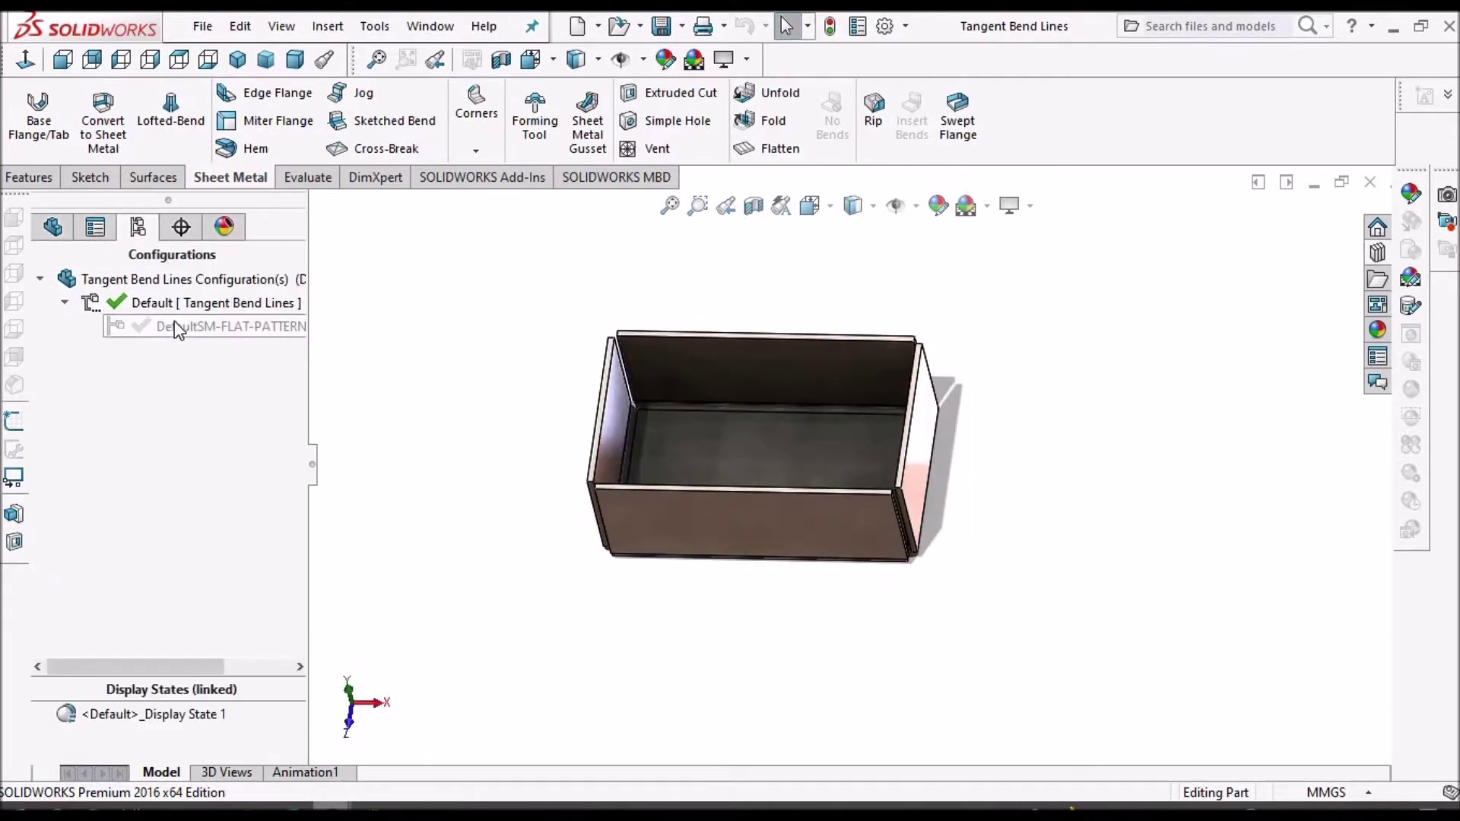
pyautogui.doubleClick(176, 326)
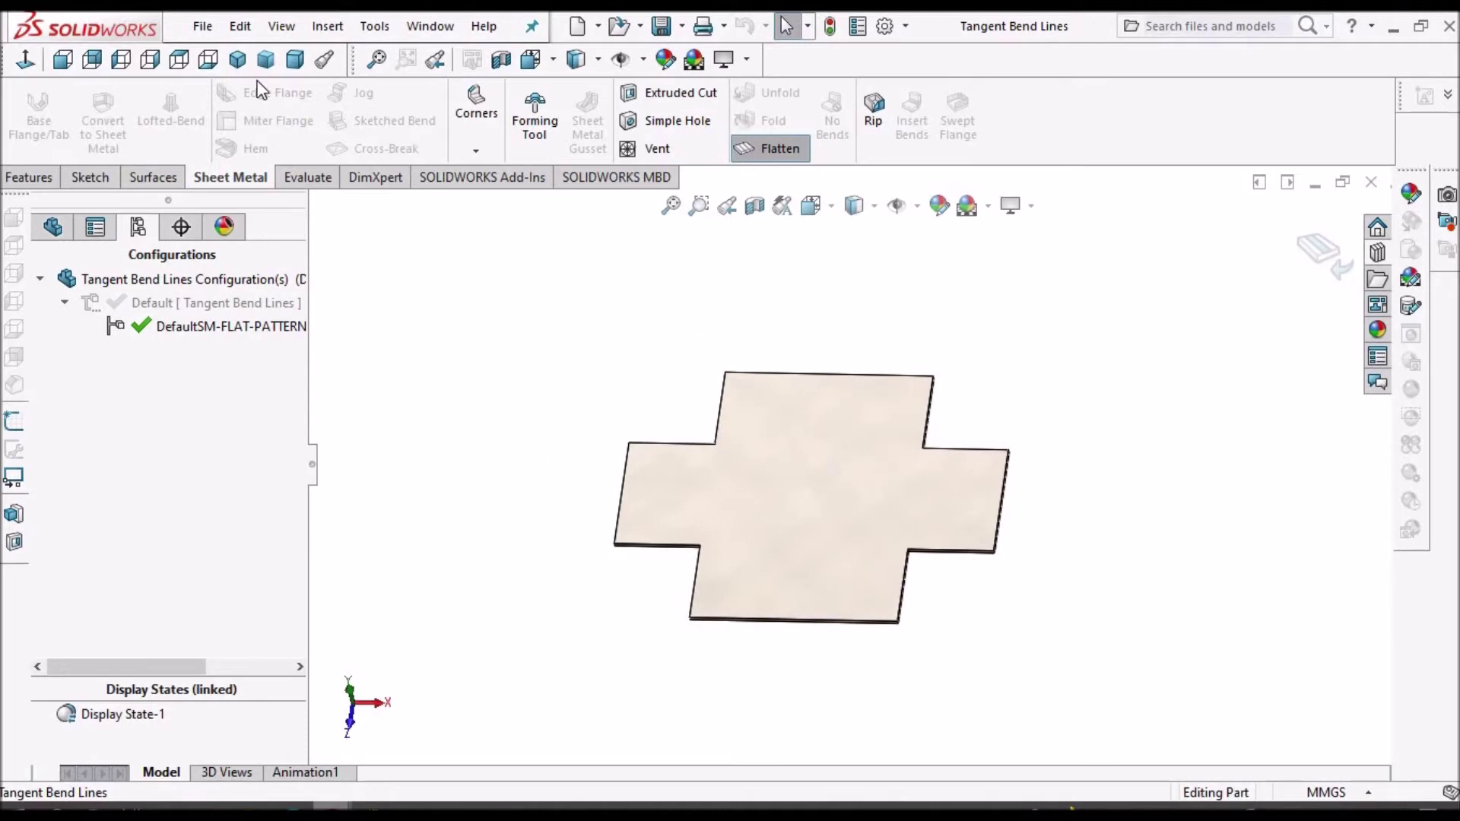
pyautogui.click(179, 61)
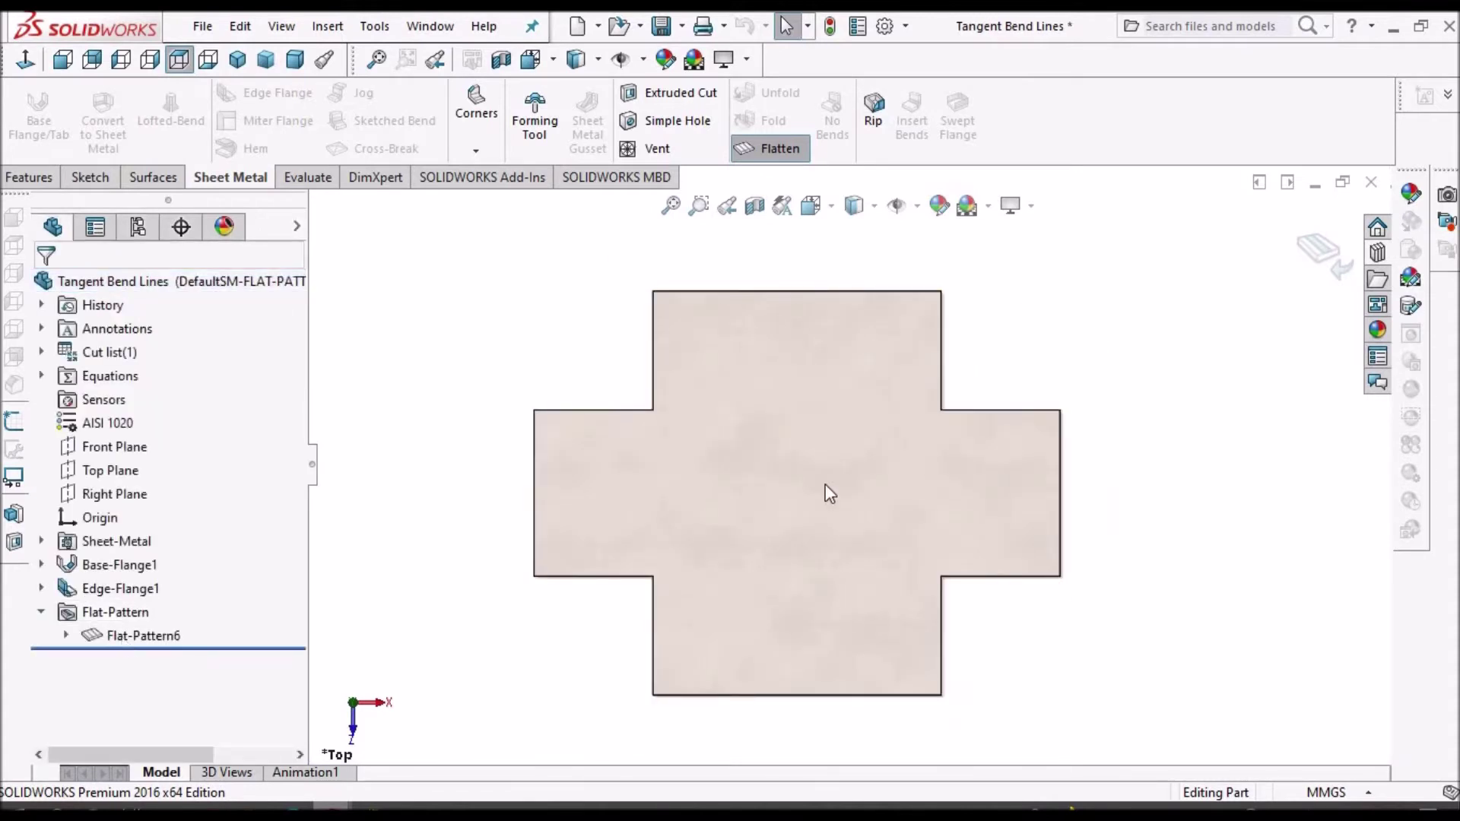
# - Export the flat face to DXF as a saved copy named DXF1, accepting the DXF options
pyautogui.click(825, 485)
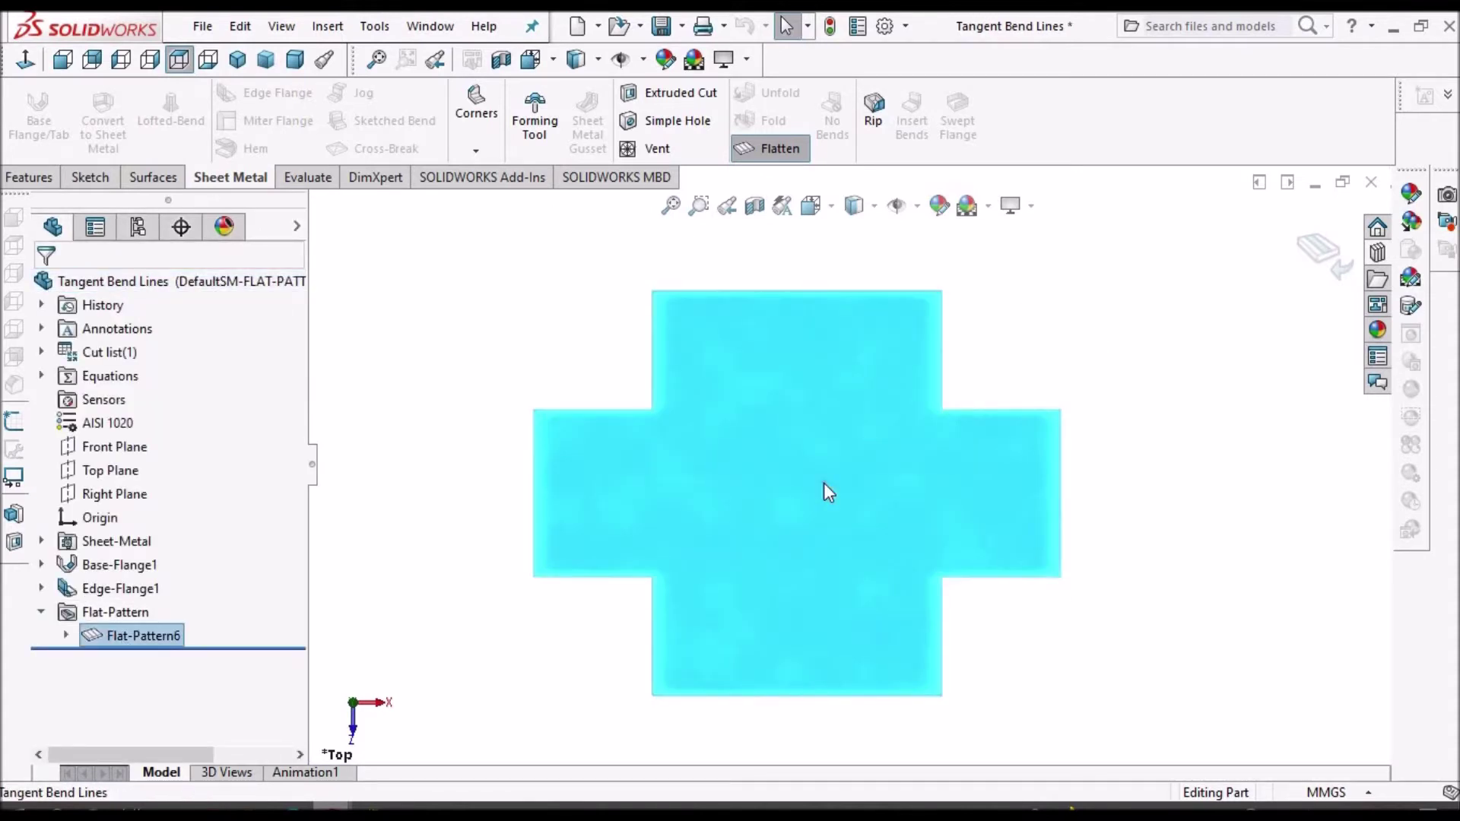
pyautogui.rightClick(823, 482)
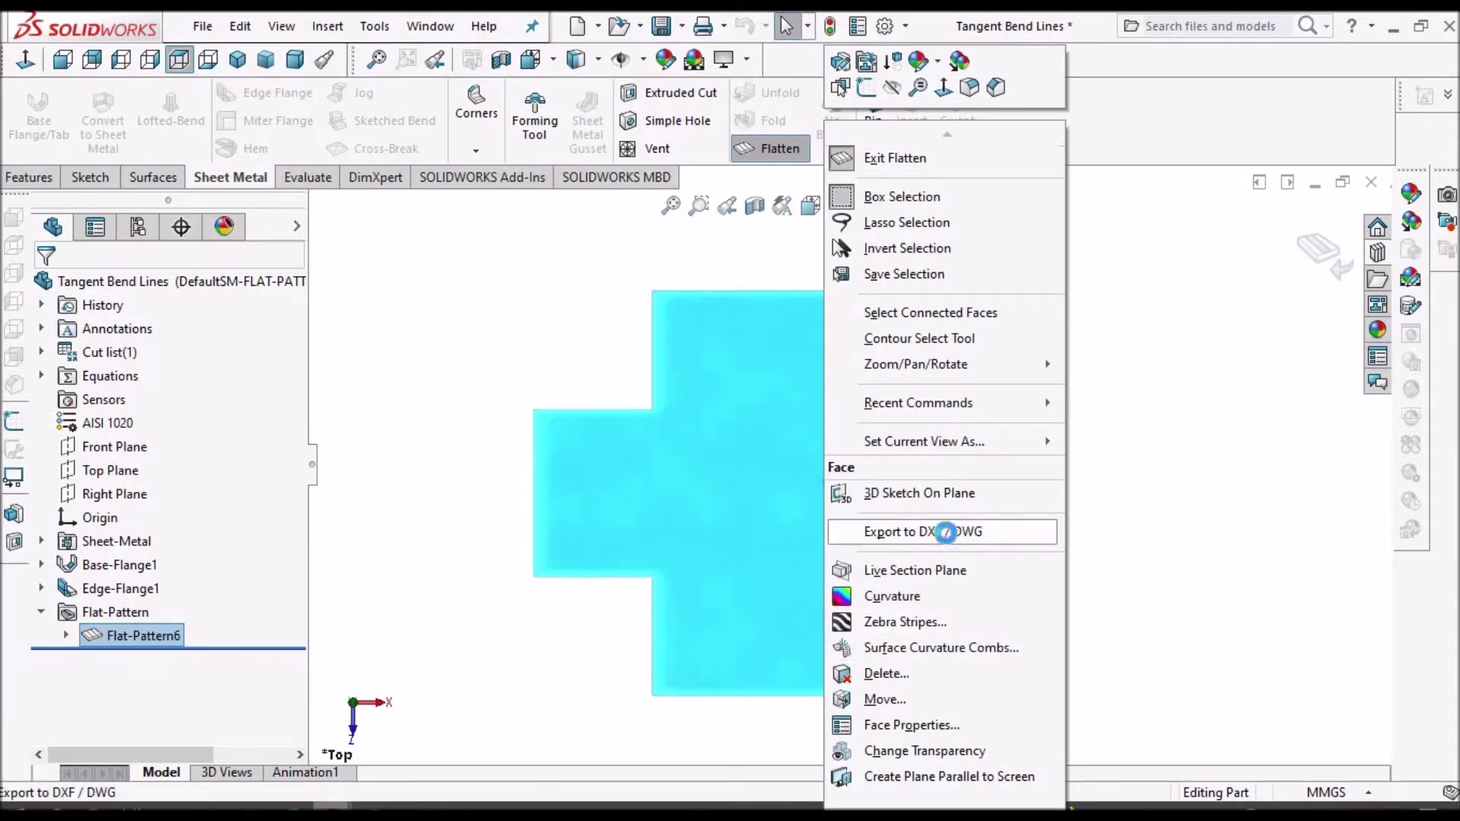
pyautogui.click(942, 531)
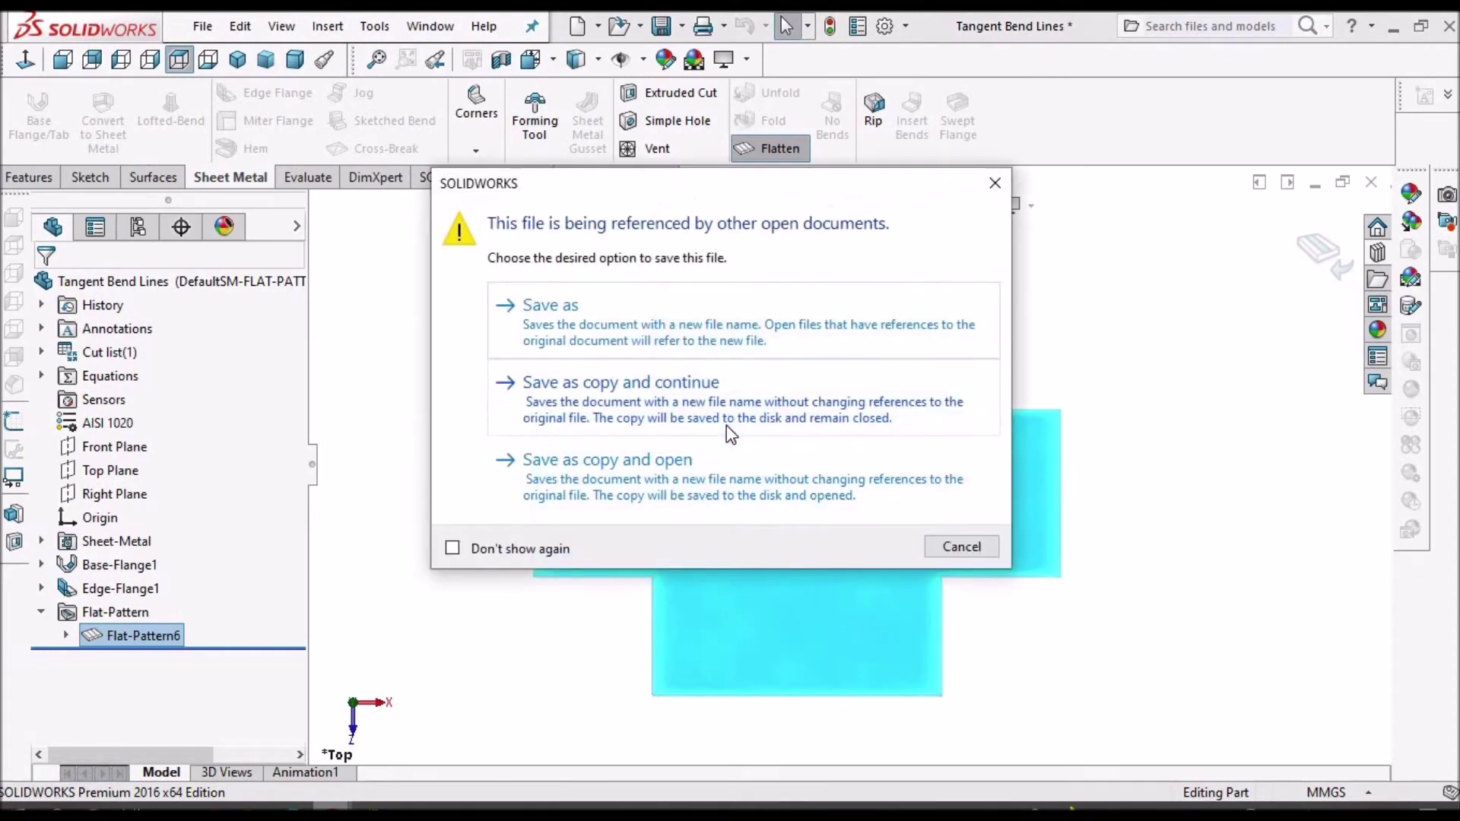
pyautogui.click(617, 322)
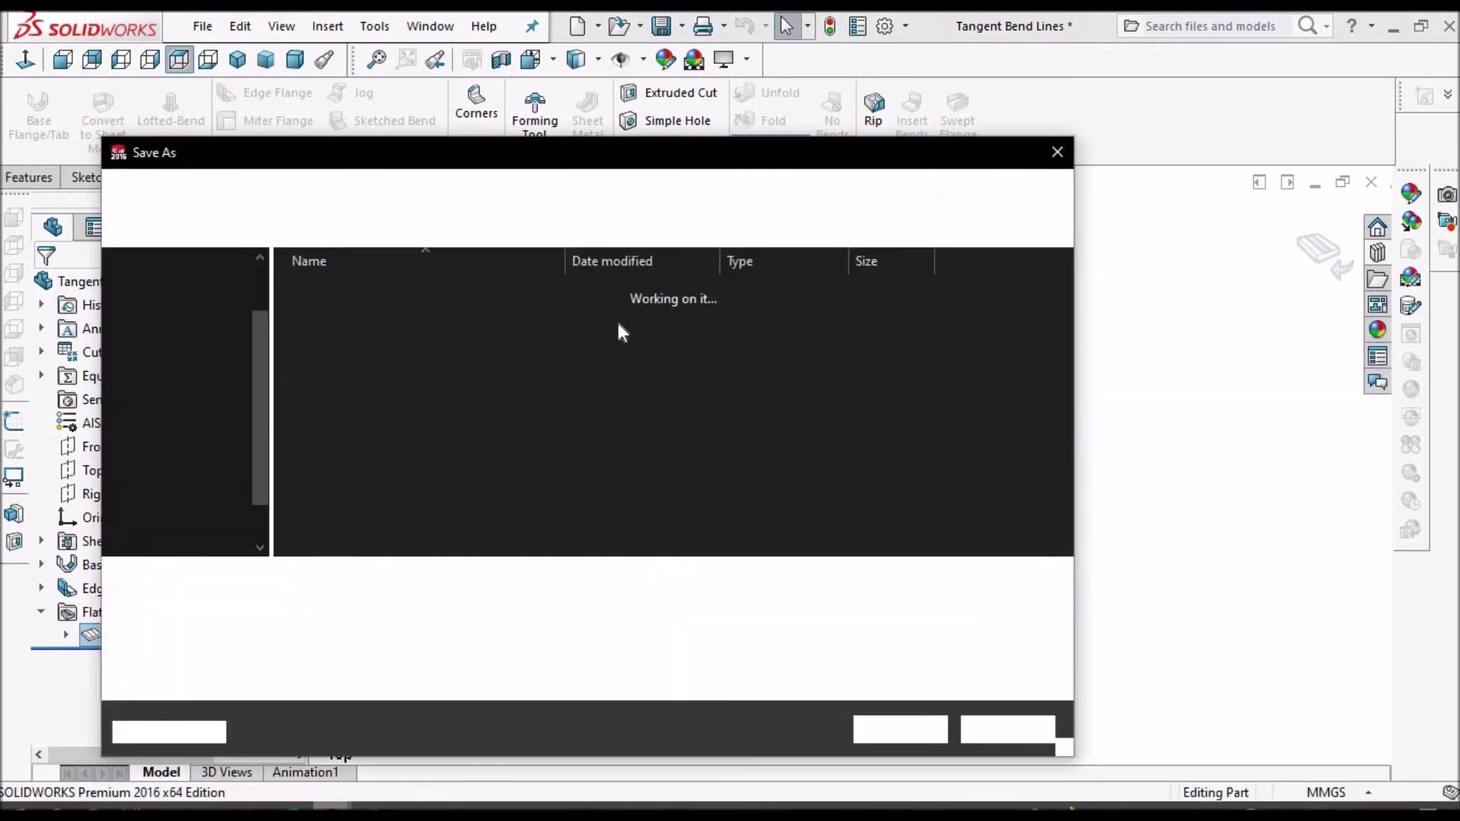
pyautogui.write('DXF')
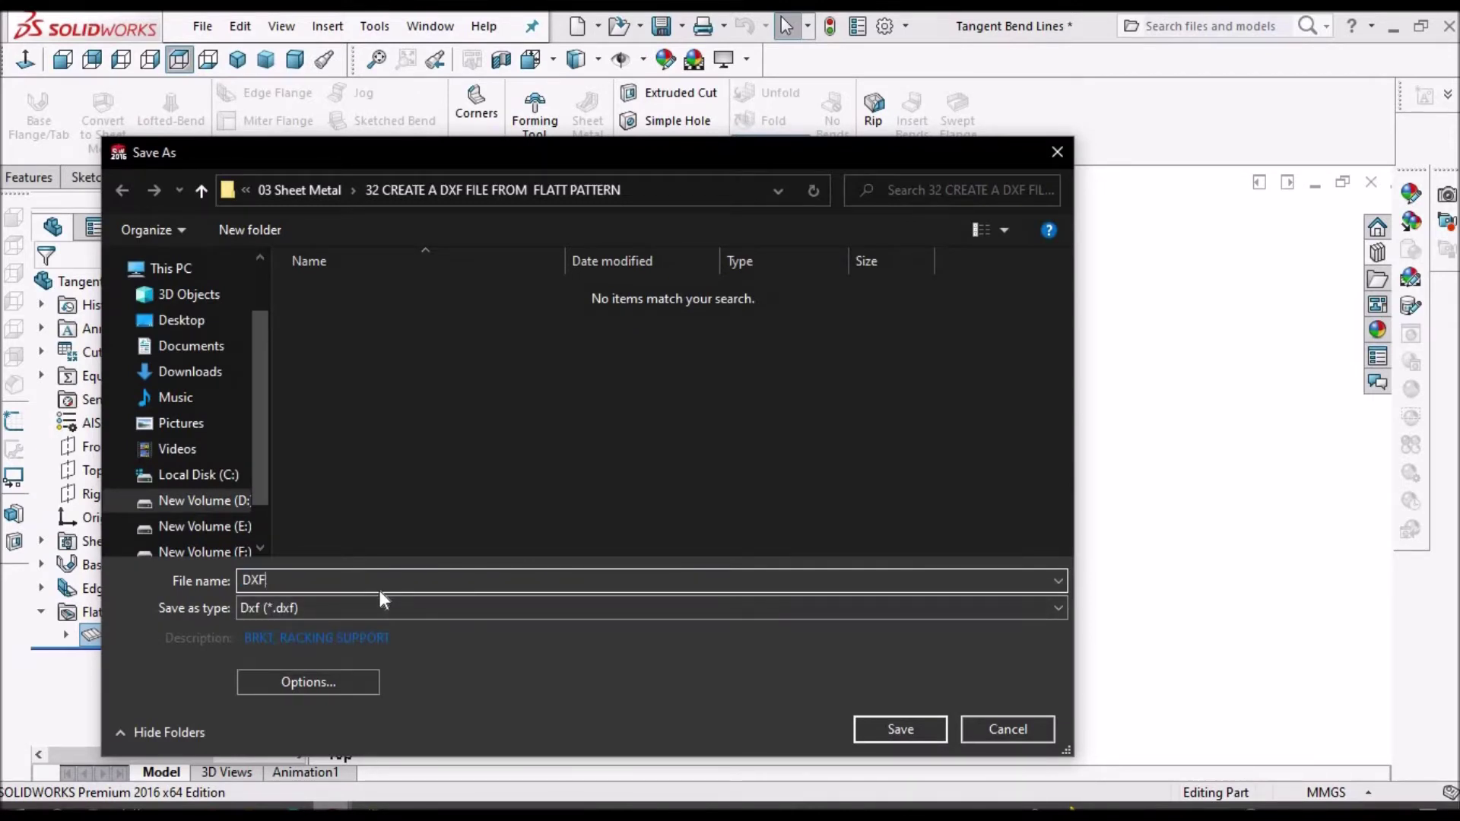
pyautogui.write('1')
pyautogui.click(339, 683)
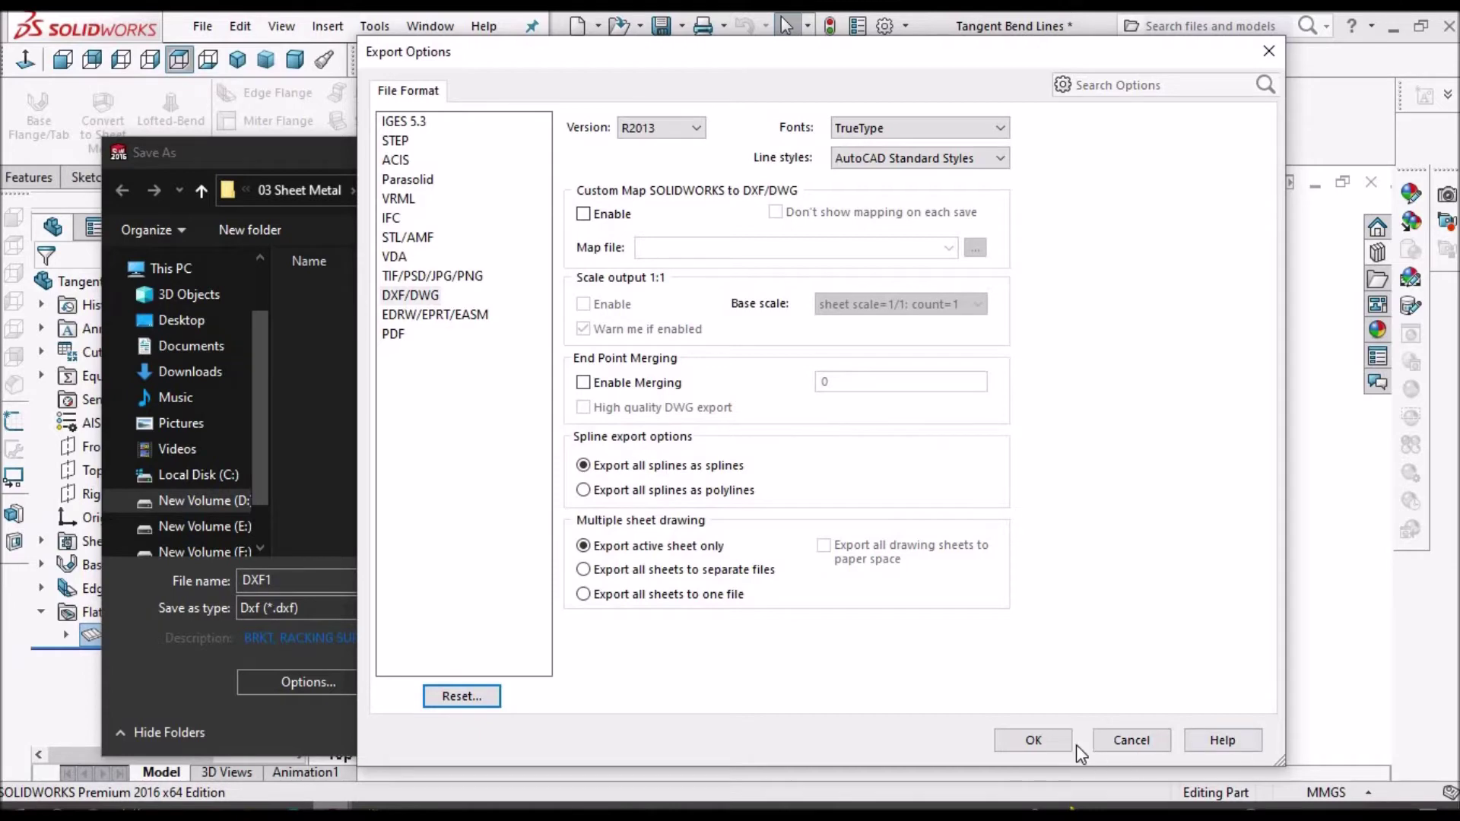
pyautogui.click(1042, 744)
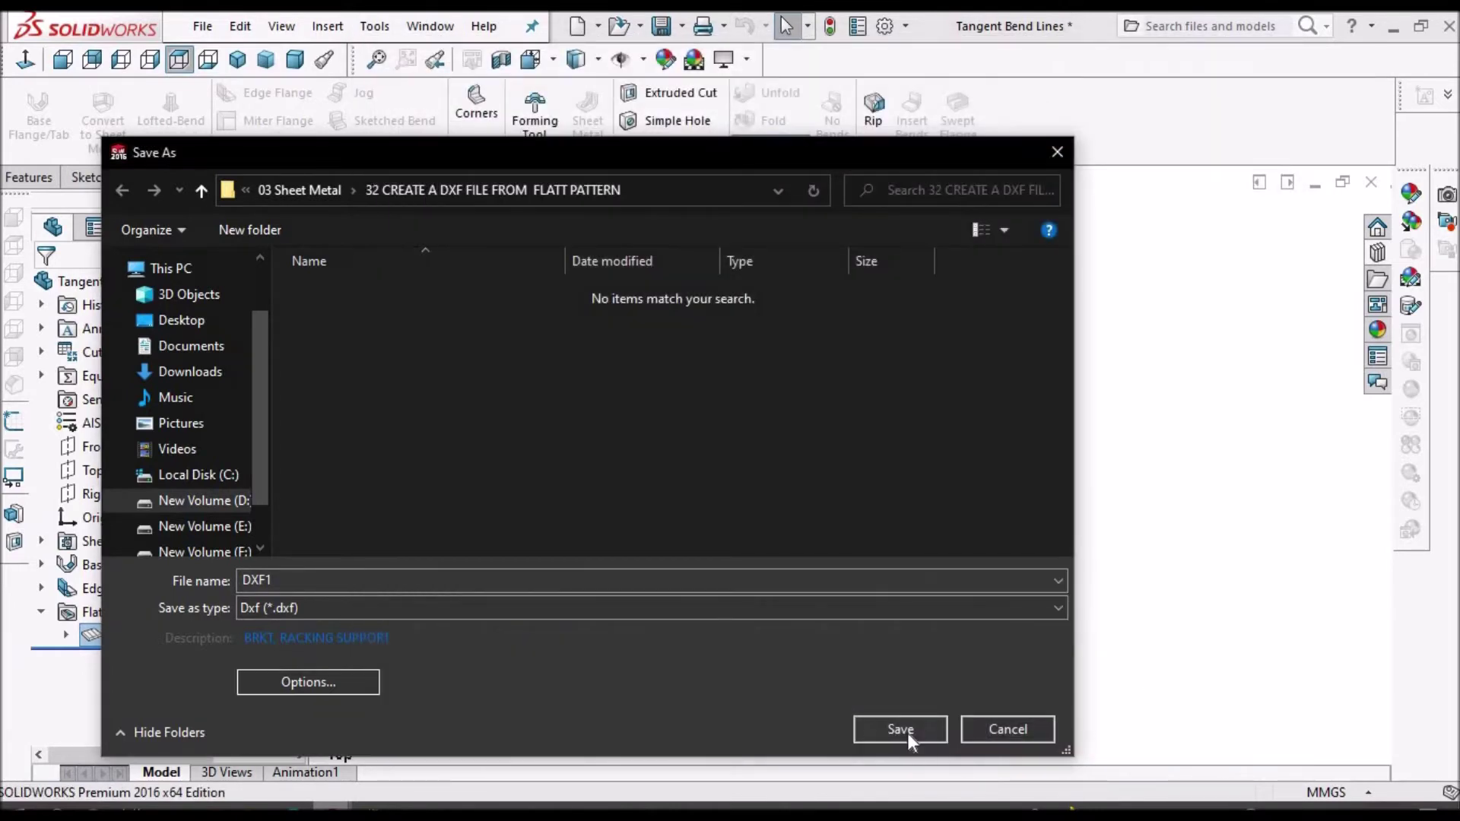
# - Save DXF1 as a sheet-metal geometry export, confirming the outline in the DXF/DWG Cleanup preview
pyautogui.click(906, 731)
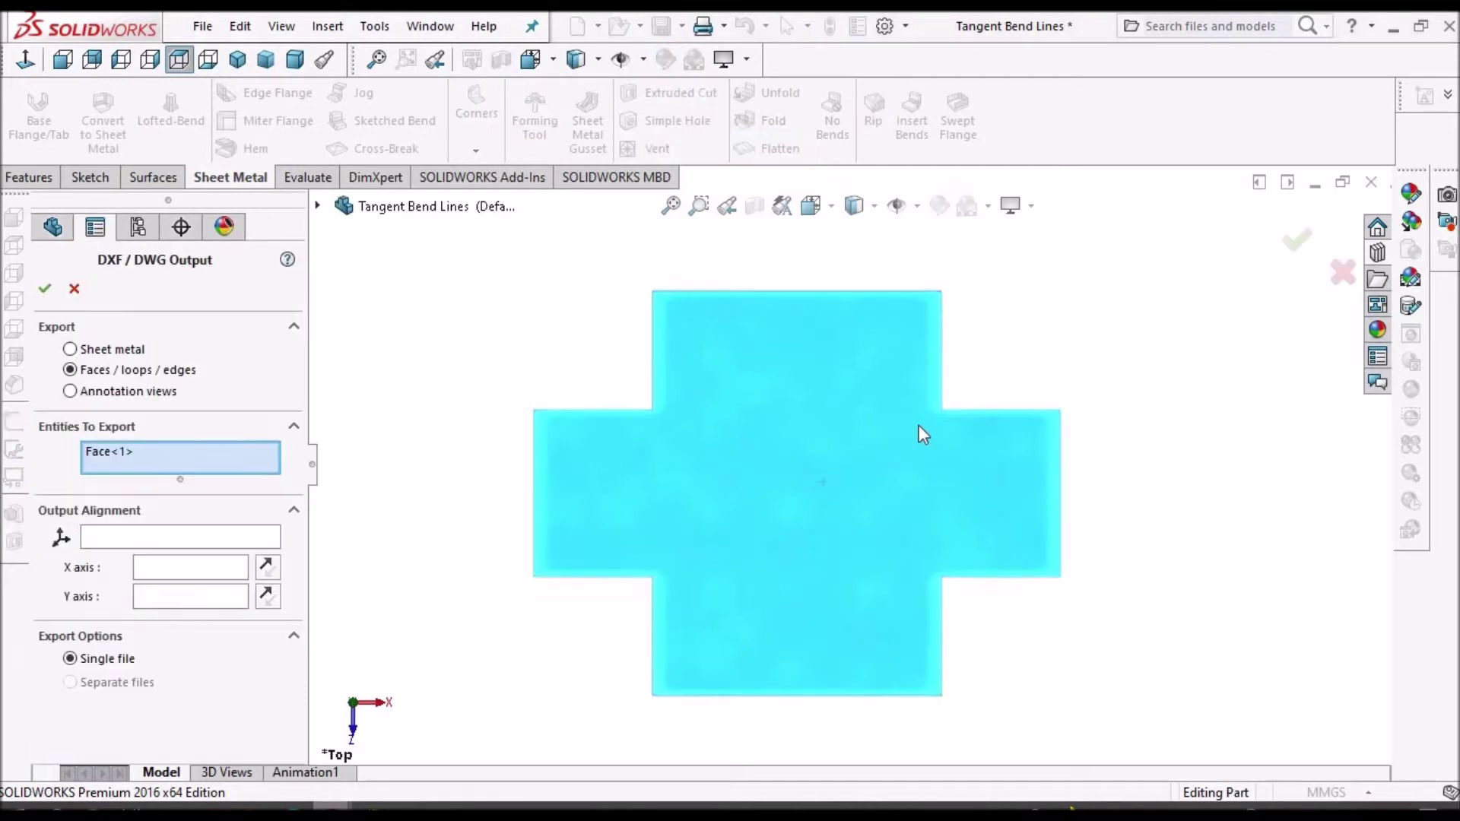
pyautogui.click(70, 350)
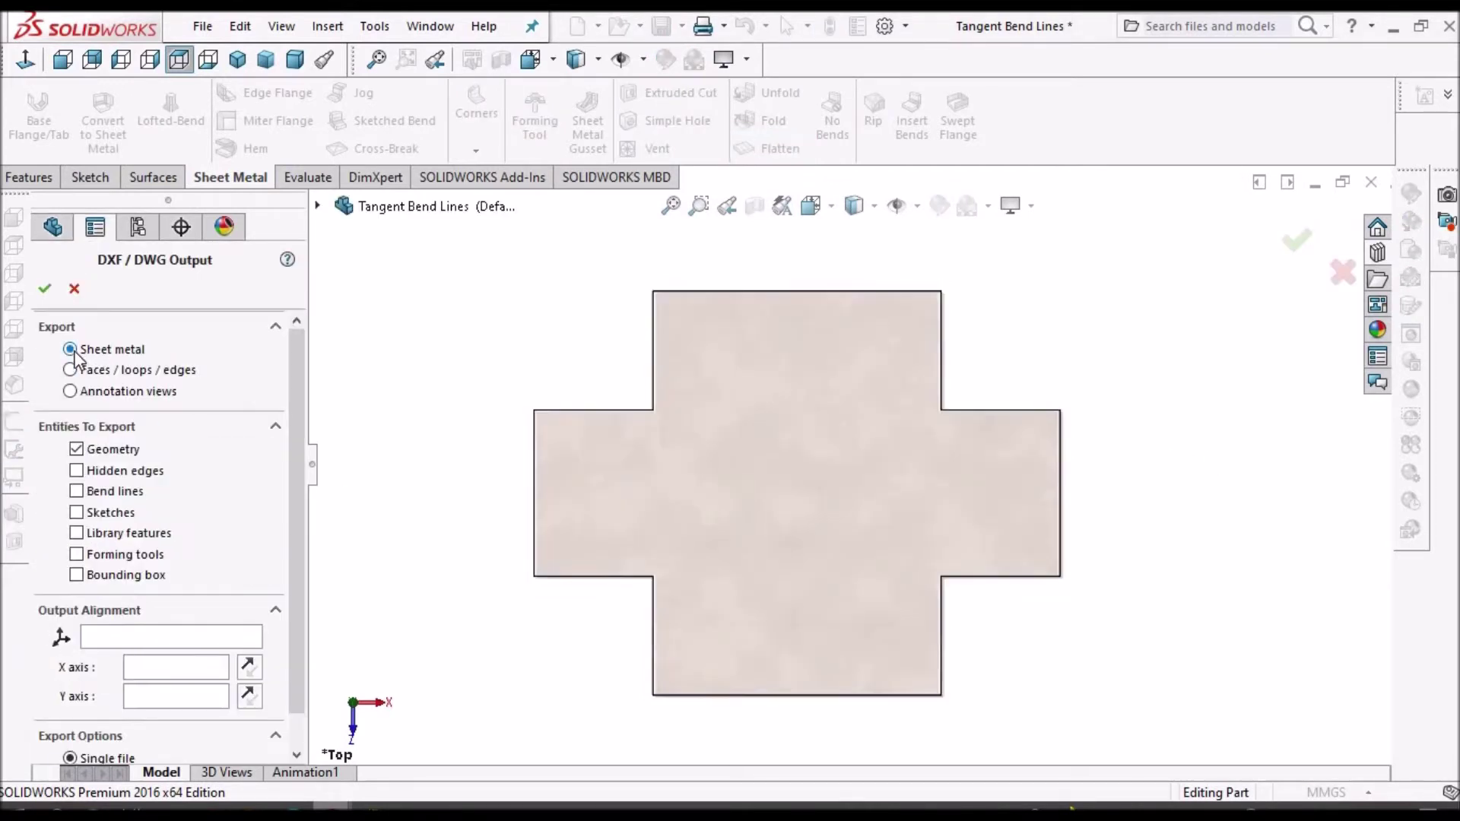
pyautogui.scroll(-1, 148, 646)
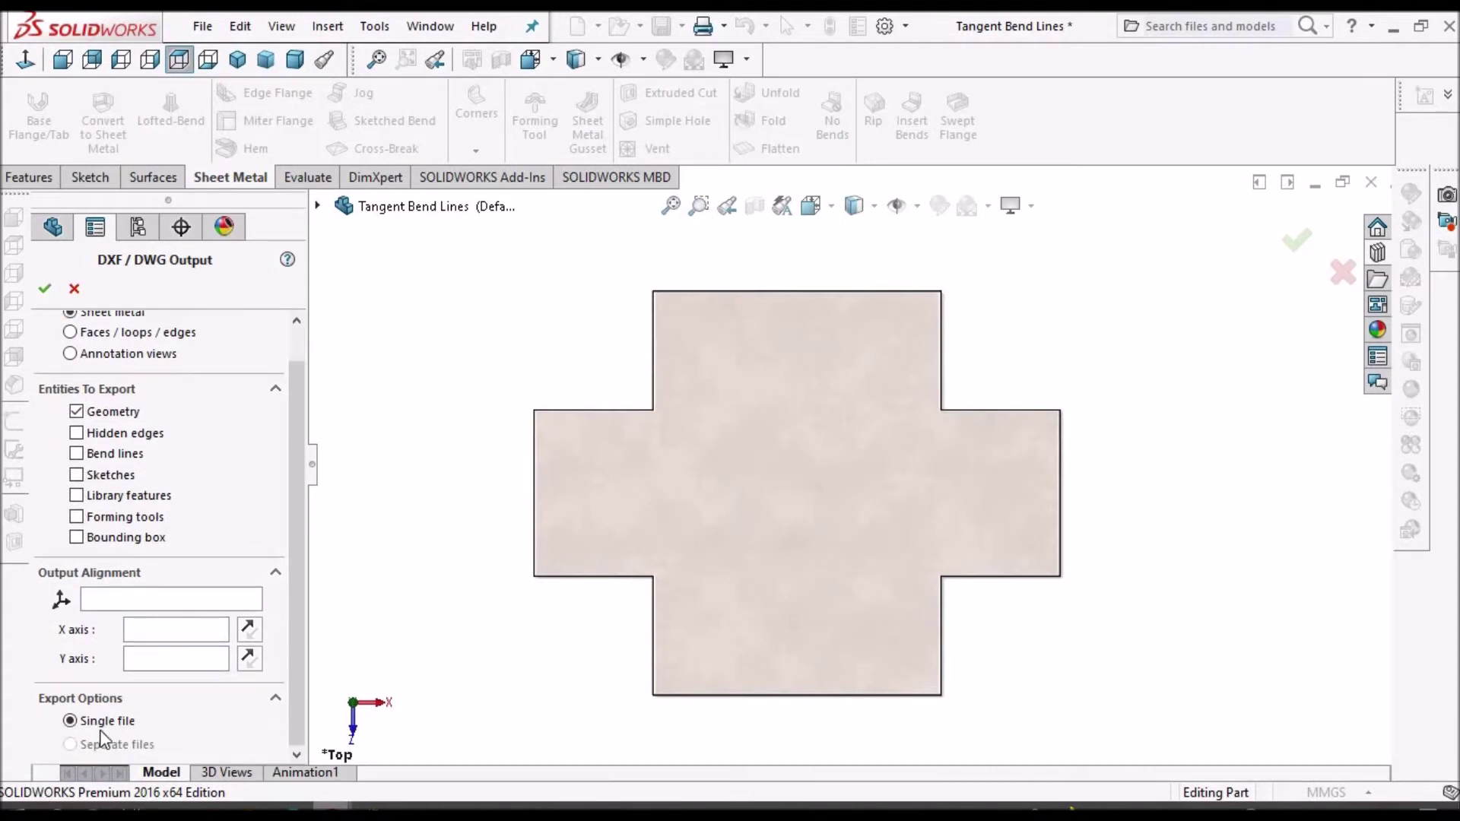
pyautogui.click(45, 290)
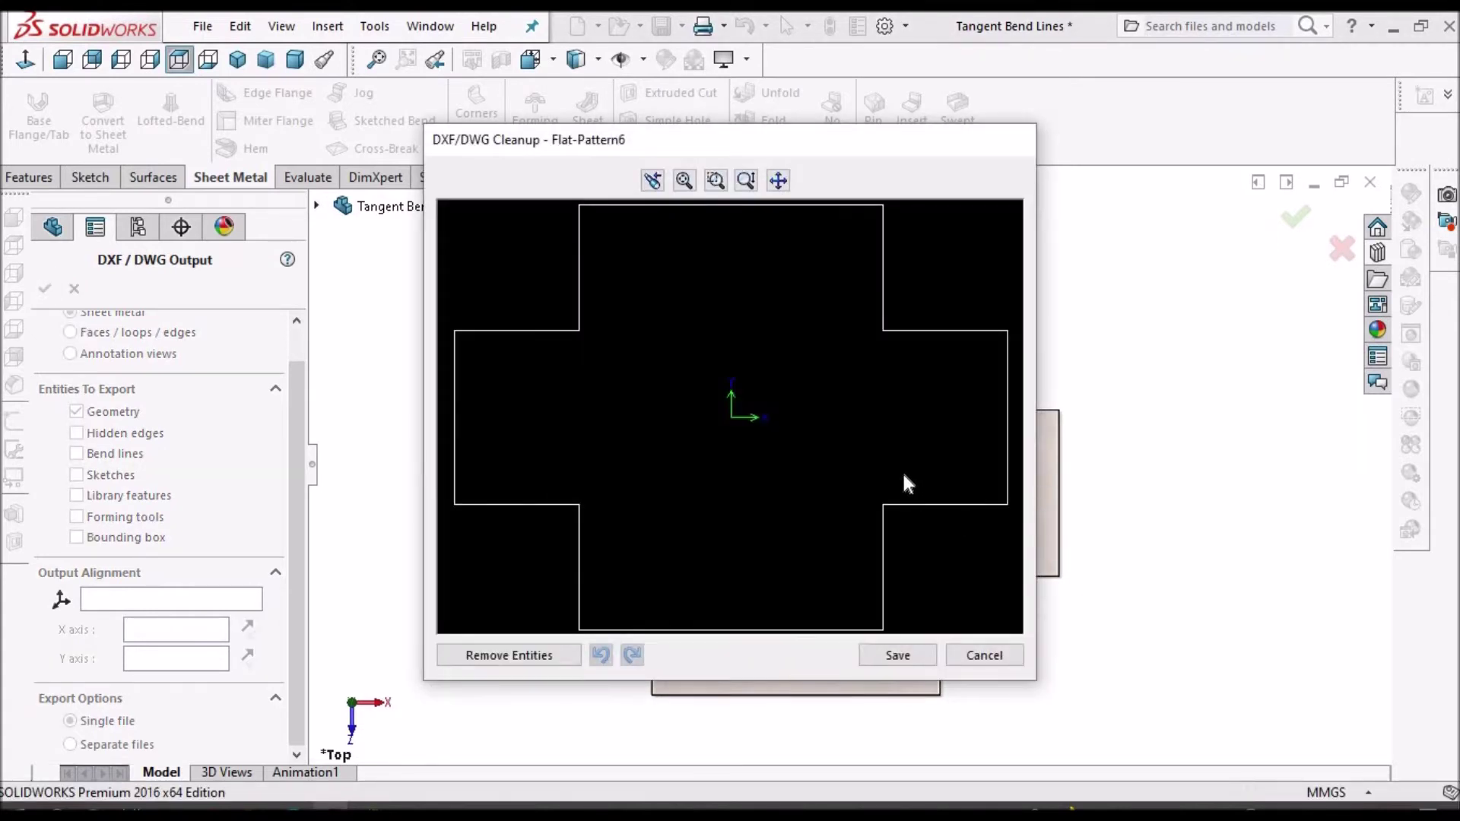
pyautogui.click(897, 655)
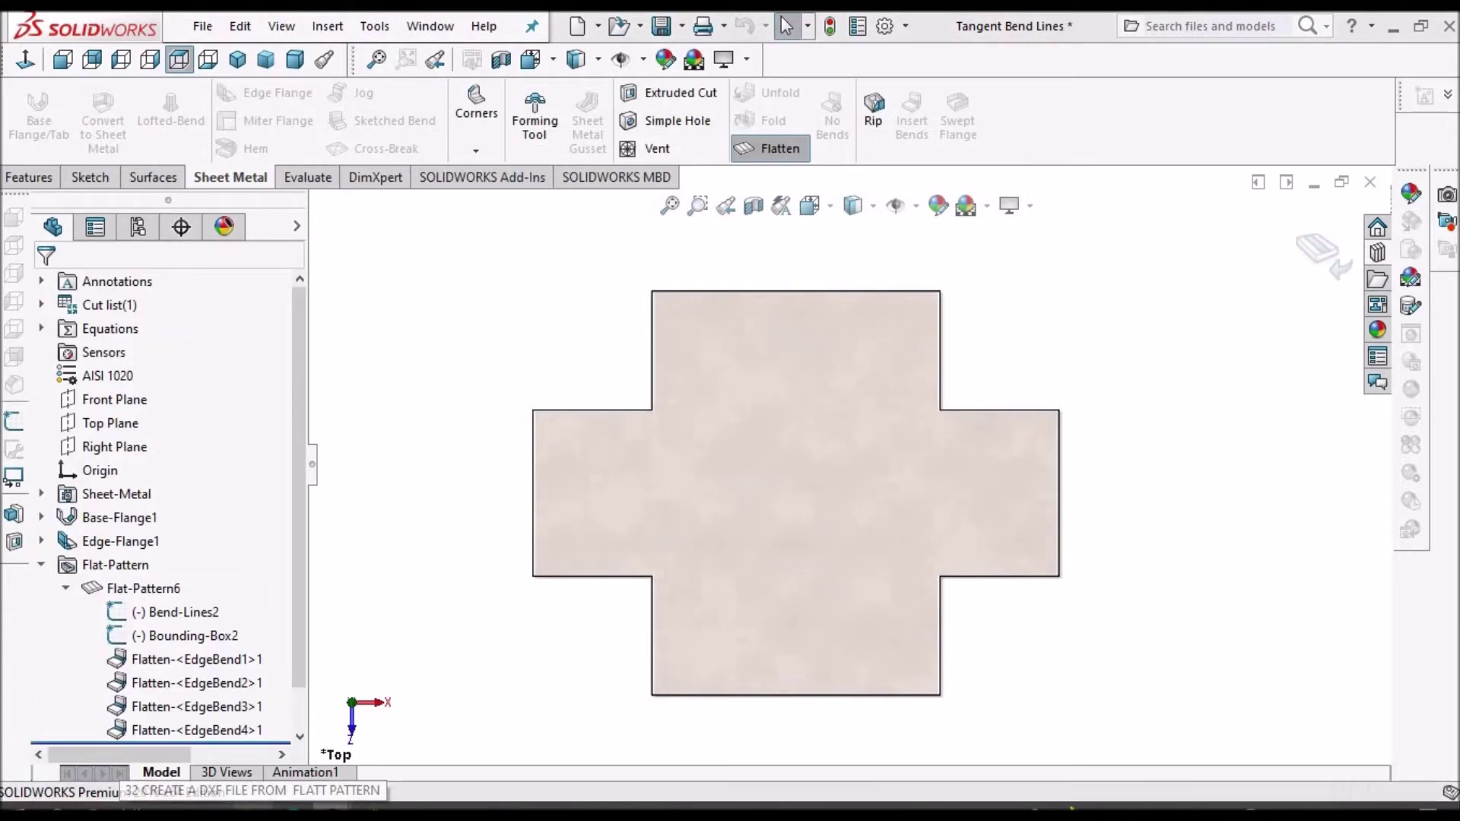
# - Check that DXF1 appears in the exercise folder, then minimize File Explorer
pyautogui.click(254, 810)
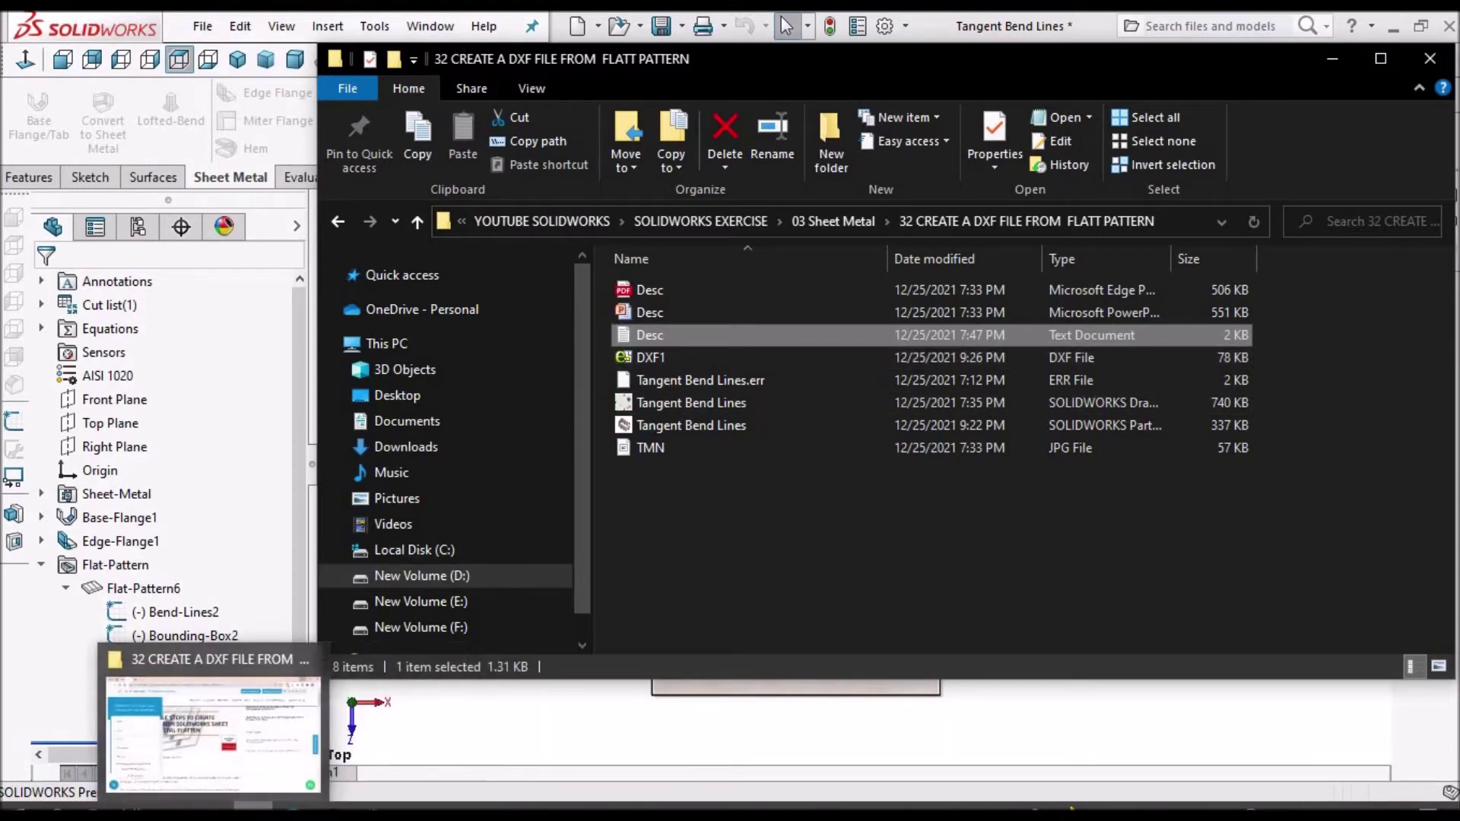
pyautogui.click(255, 810)
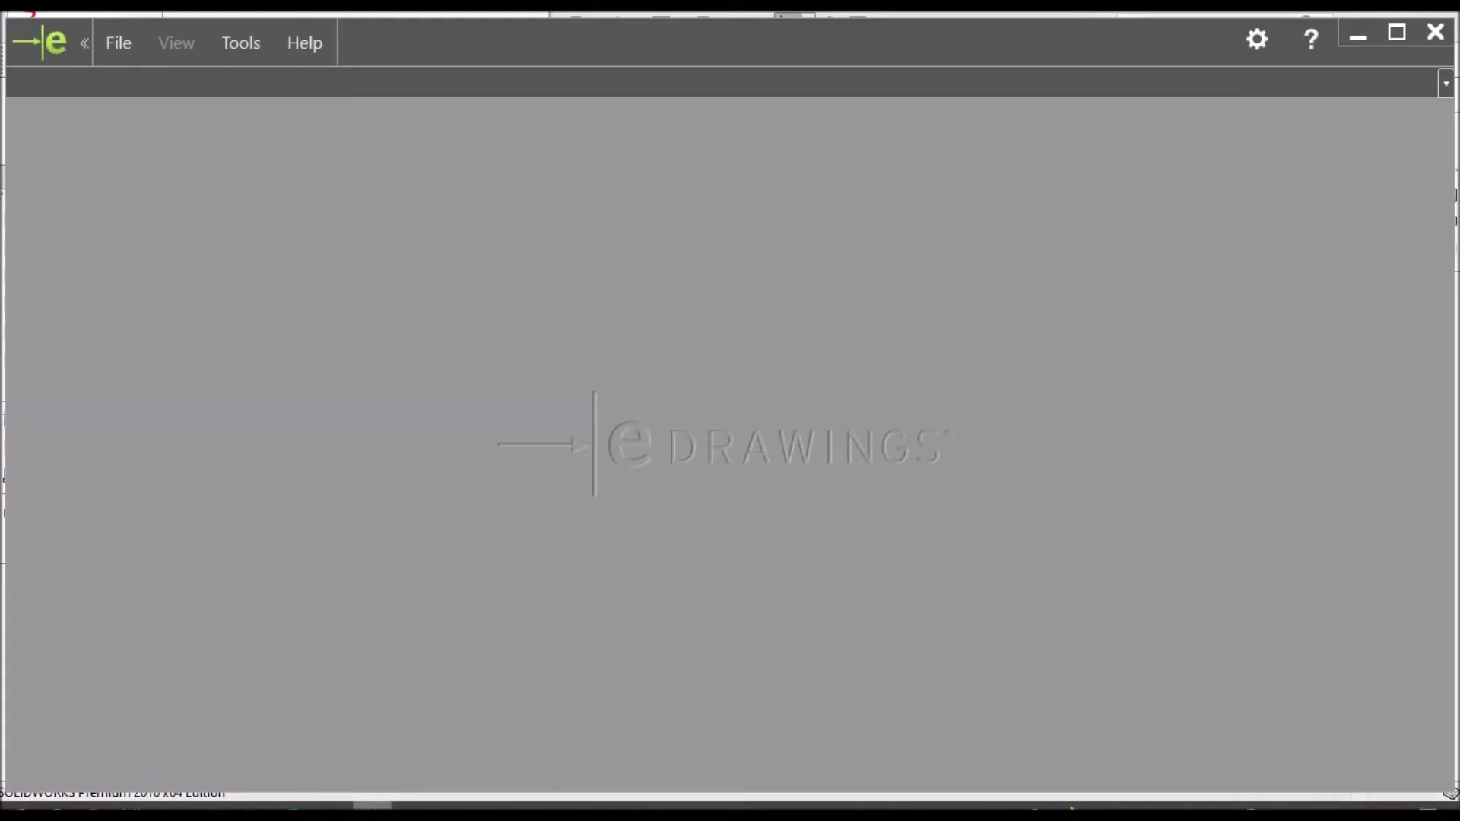
# - Load DXF1 into eDrawings, zoom over its cross outline, then close the DXF1.DXF tab
pyautogui.click(254, 811)
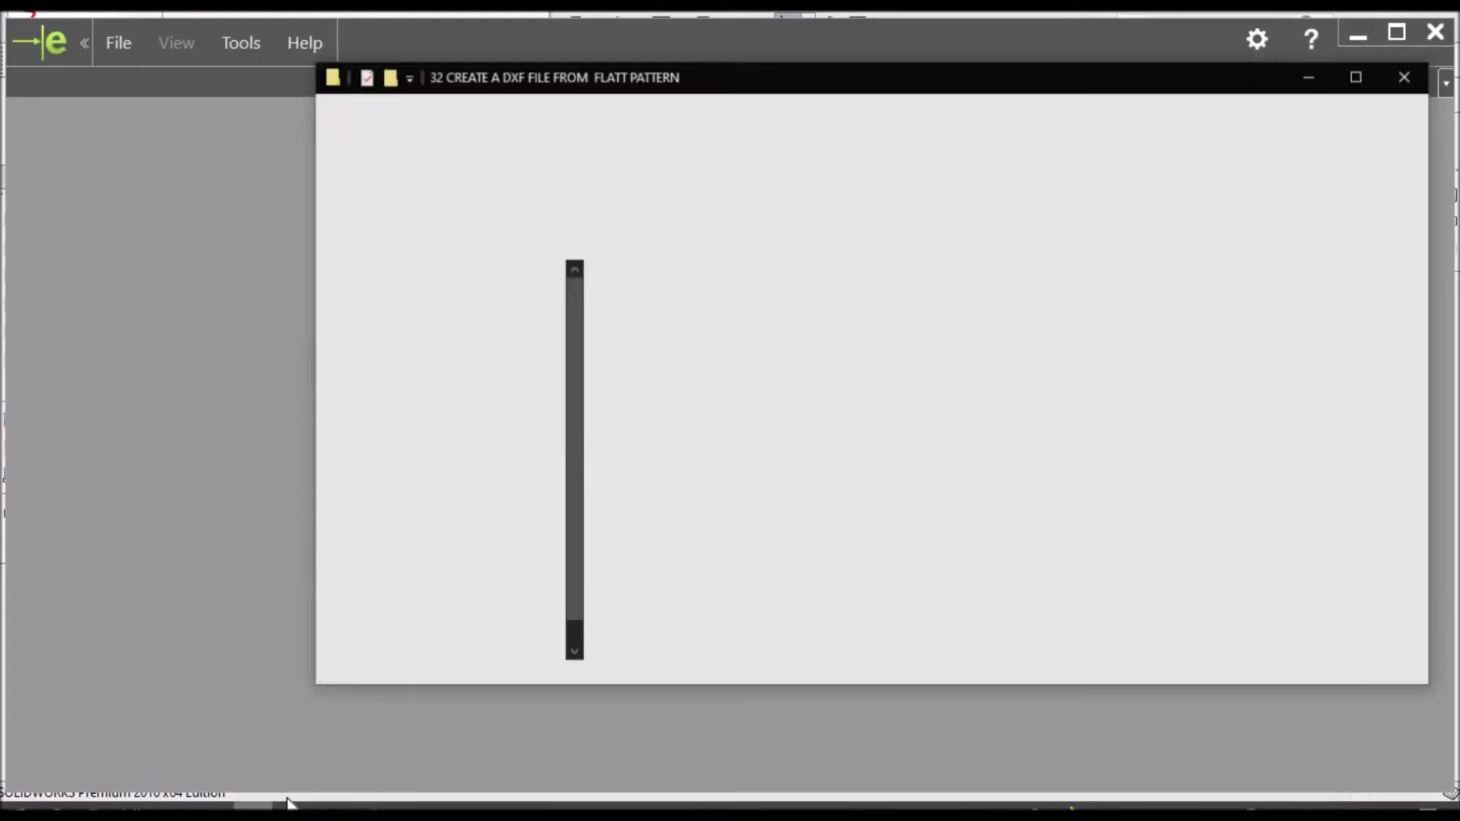
pyautogui.moveTo(643, 359); pyautogui.dragTo(681, 511)
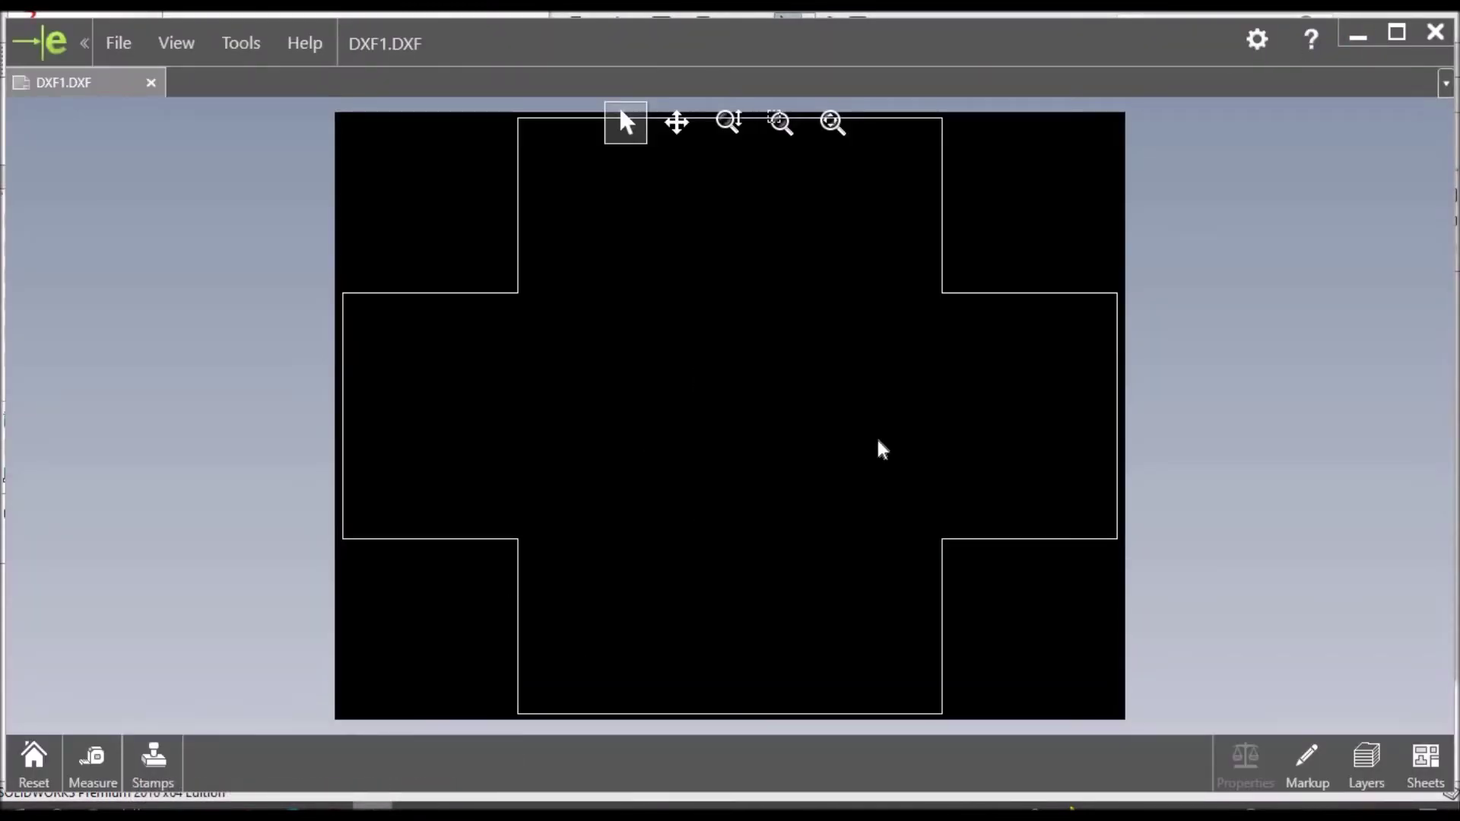
pyautogui.scroll(-10, 818, 431)
pyautogui.scroll(6, 818, 430)
pyautogui.scroll(5, 460, 408)
pyautogui.scroll(2, 544, 440)
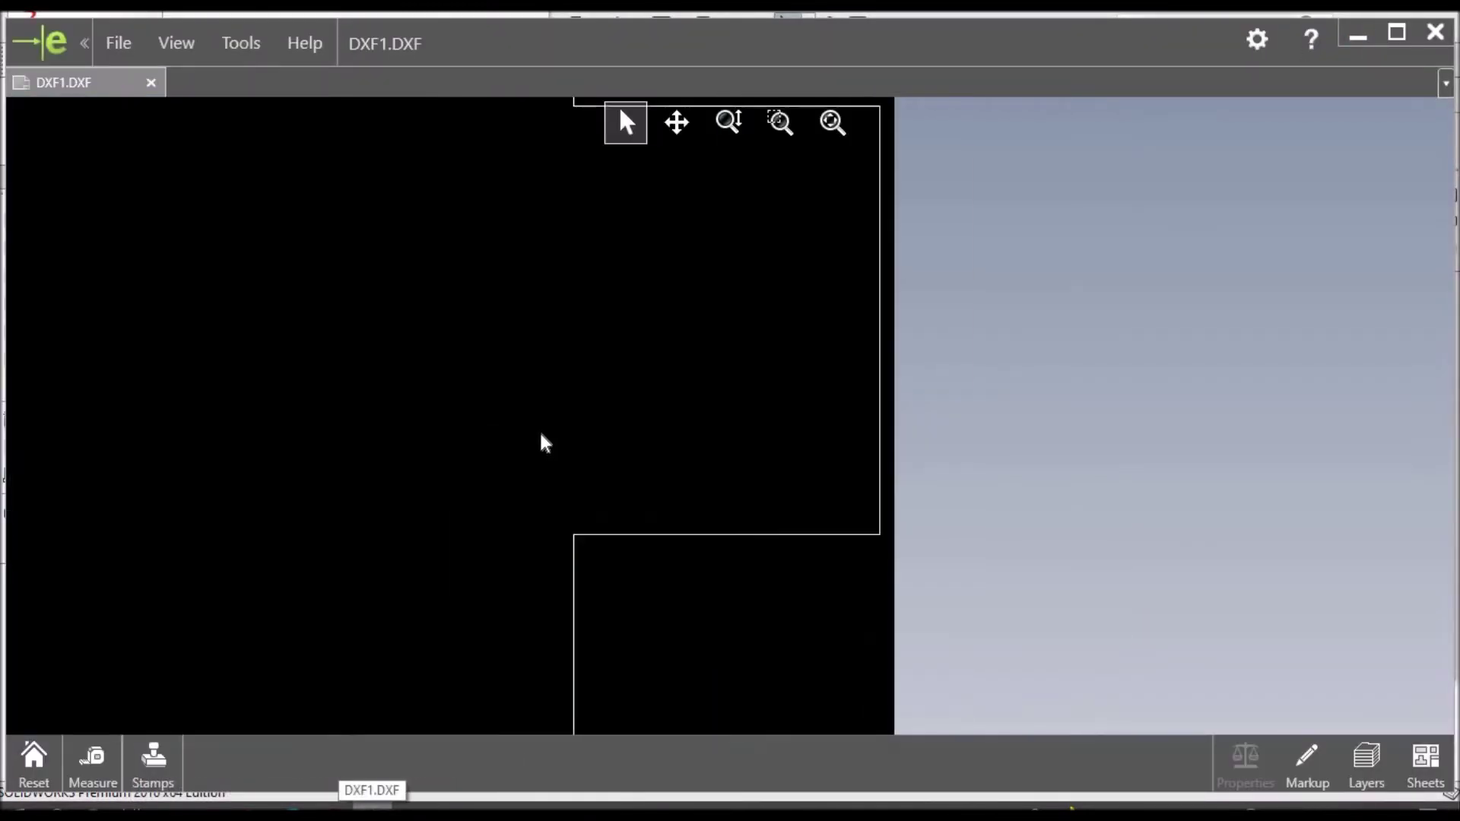
pyautogui.scroll(-6, 606, 352)
pyautogui.scroll(3, 610, 358)
pyautogui.scroll(-3, 611, 357)
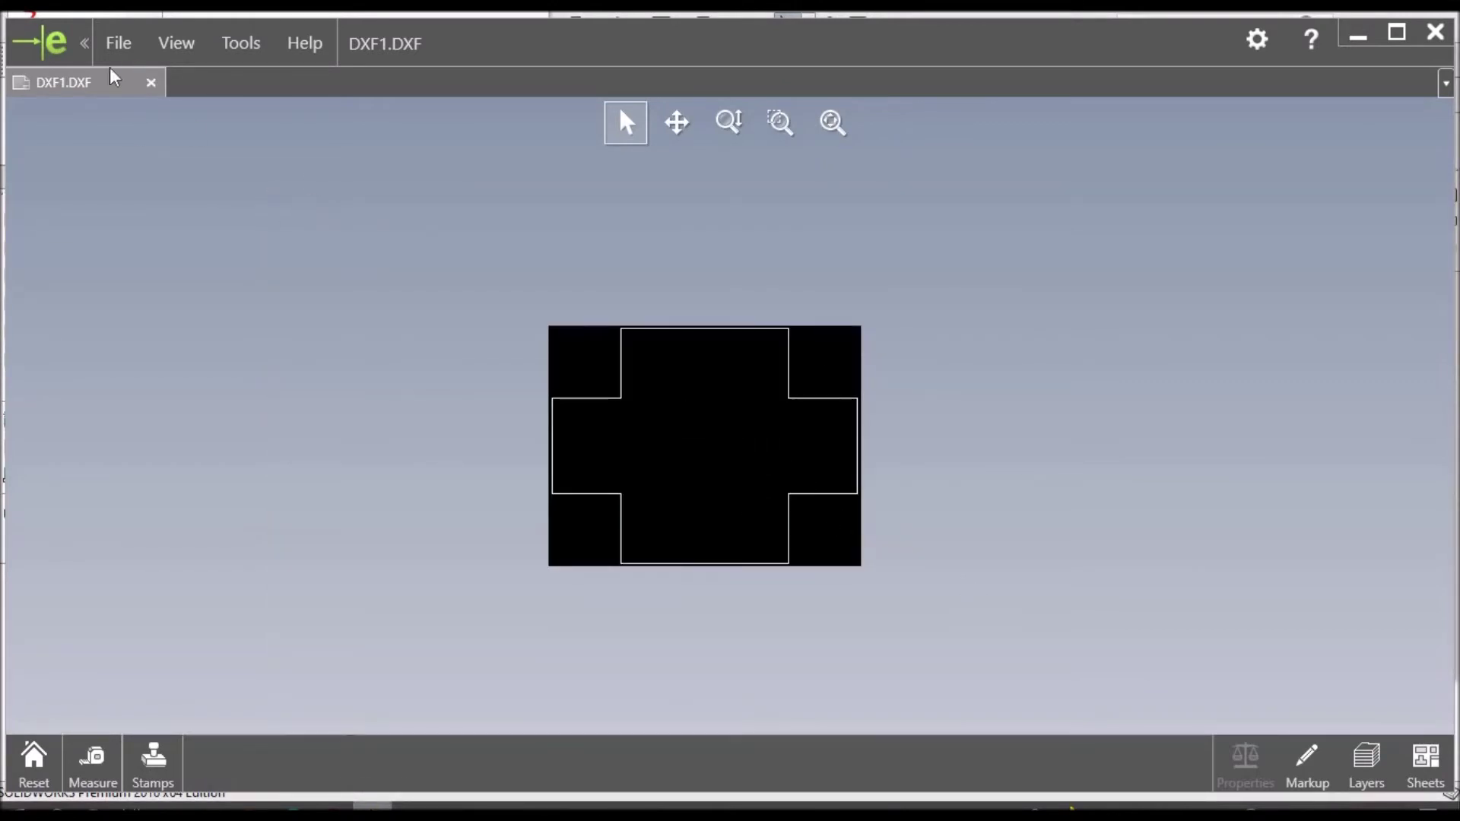
pyautogui.click(150, 84)
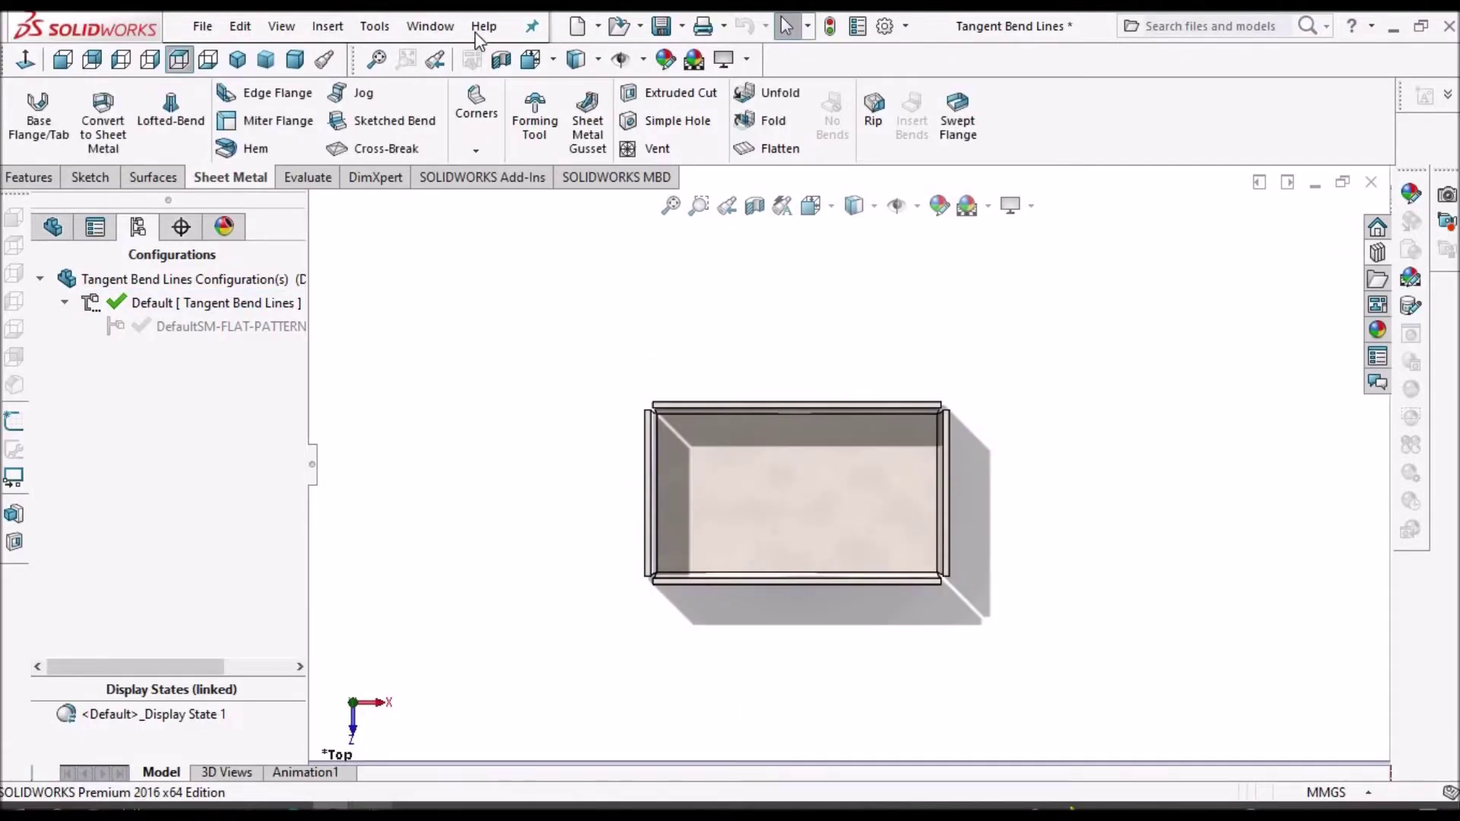
# - Bring up the Tangent Bend Lines drawing and go to its flat-pattern sheet, Sheet1
pyautogui.click(430, 26)
pyautogui.click(486, 277)
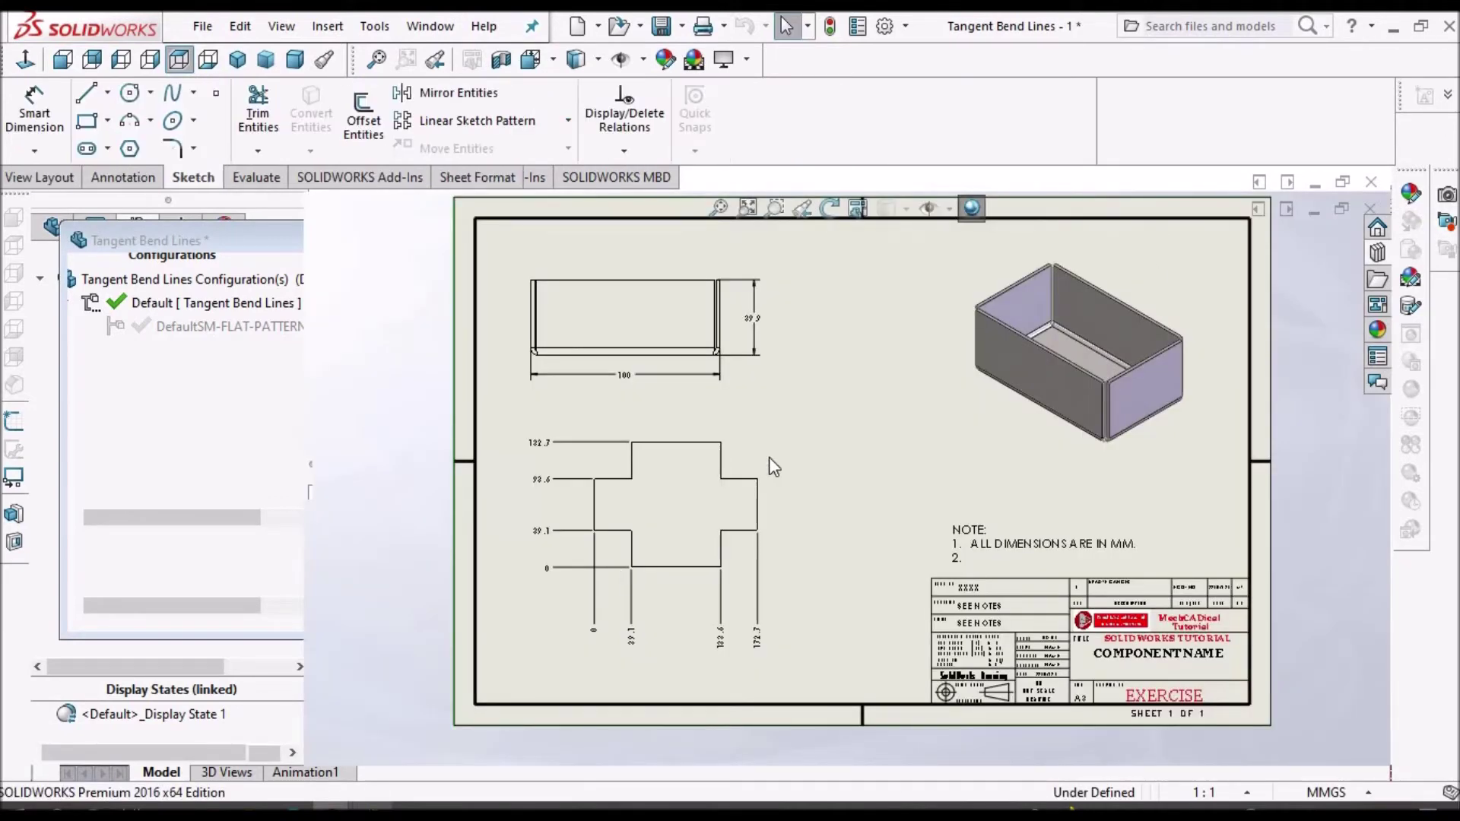
pyautogui.click(933, 442)
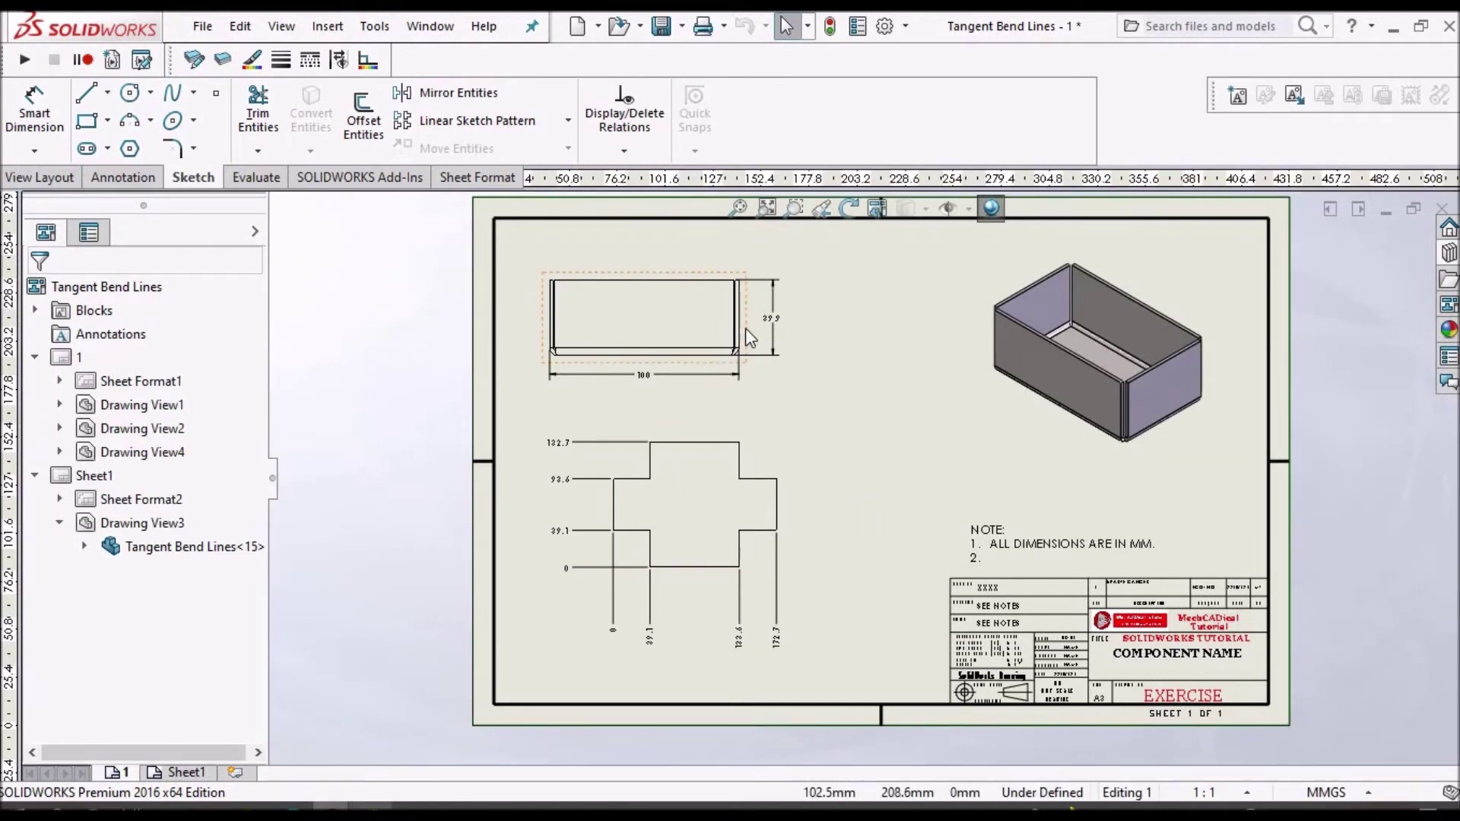
pyautogui.scroll(-2, 674, 333)
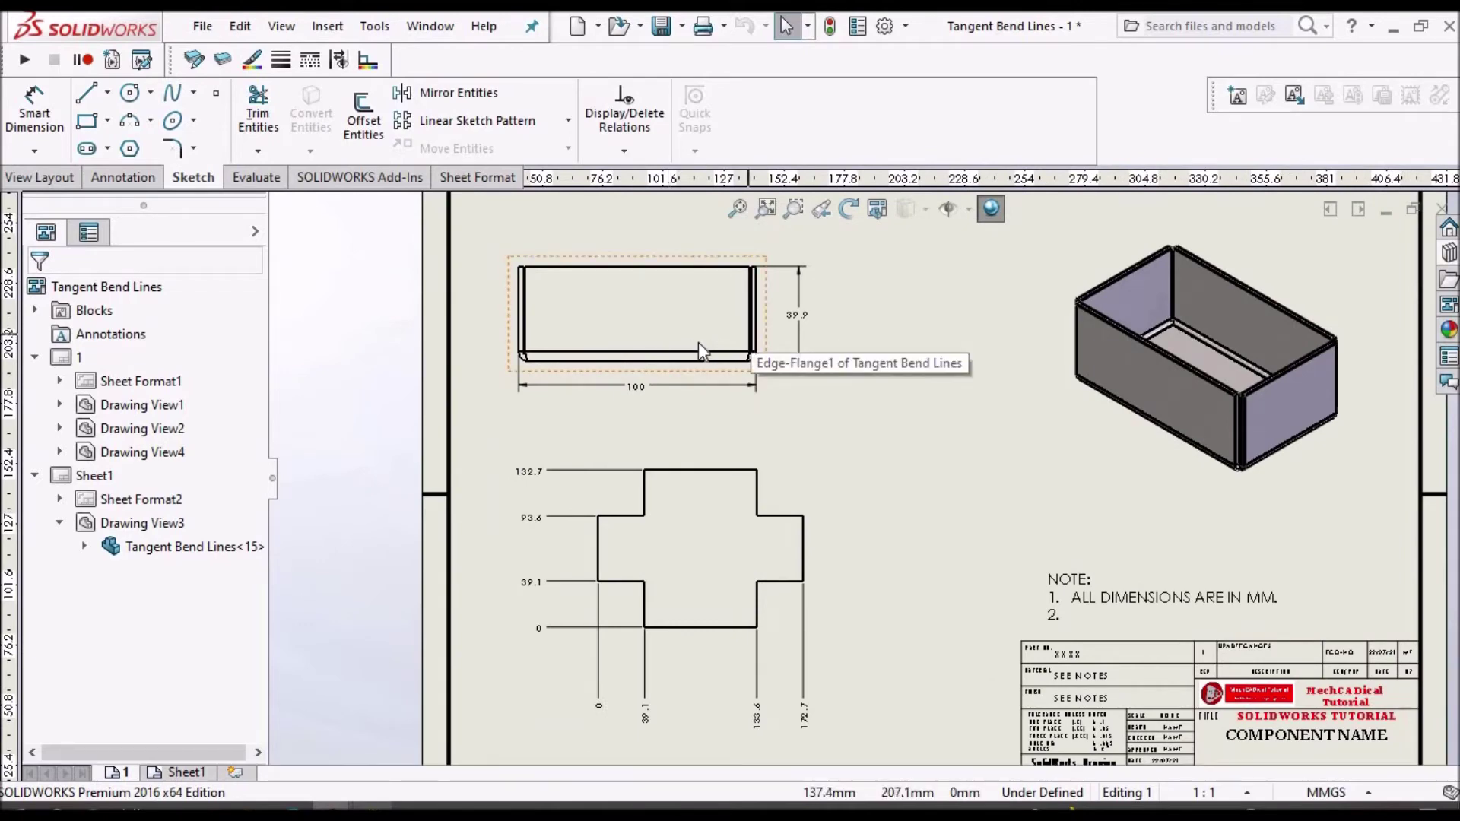
pyautogui.scroll(2, 695, 346)
pyautogui.scroll(1, 781, 651)
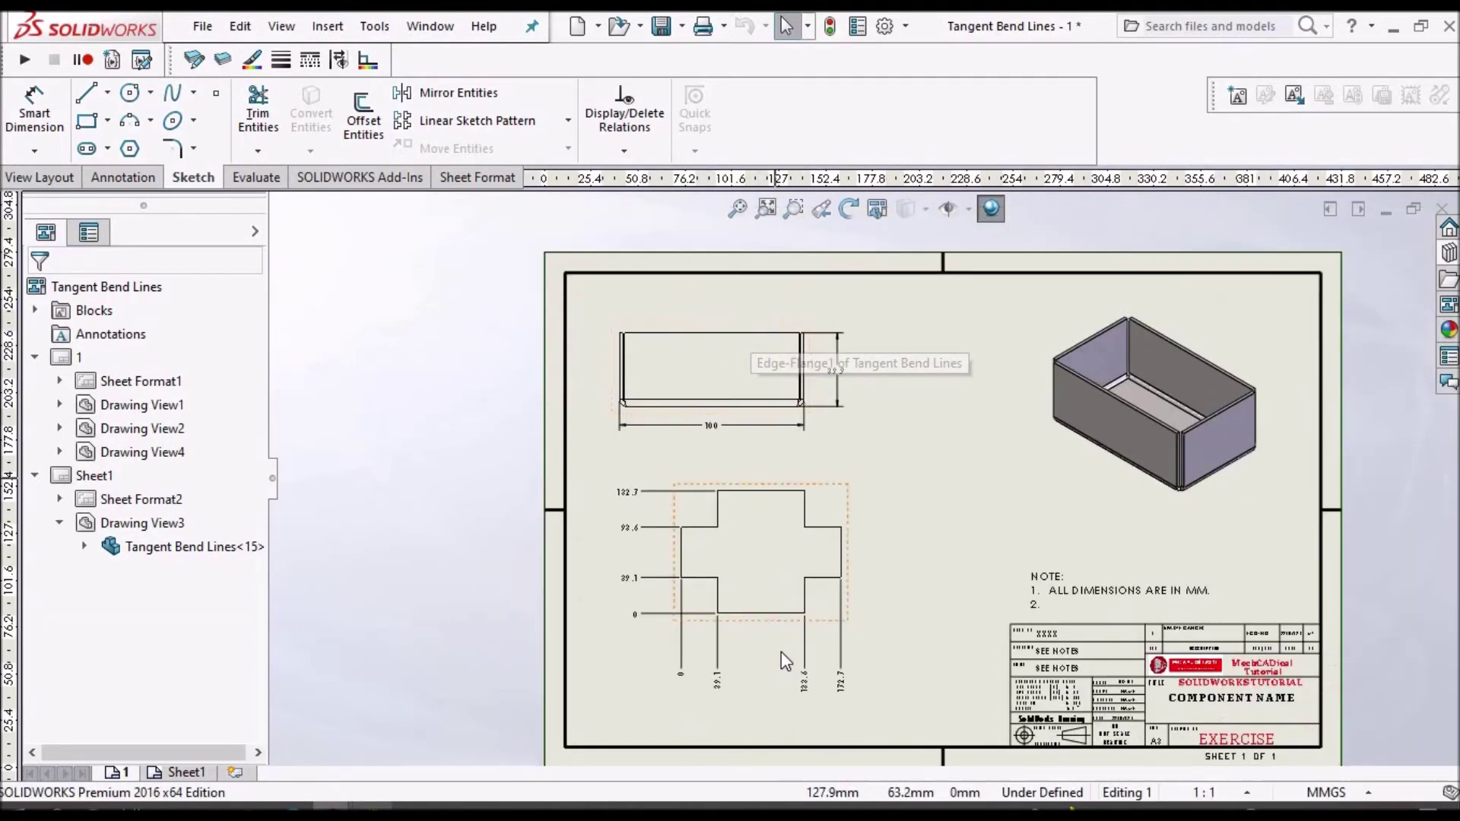
pyautogui.scroll(-2, 840, 530)
pyautogui.scroll(3, 865, 477)
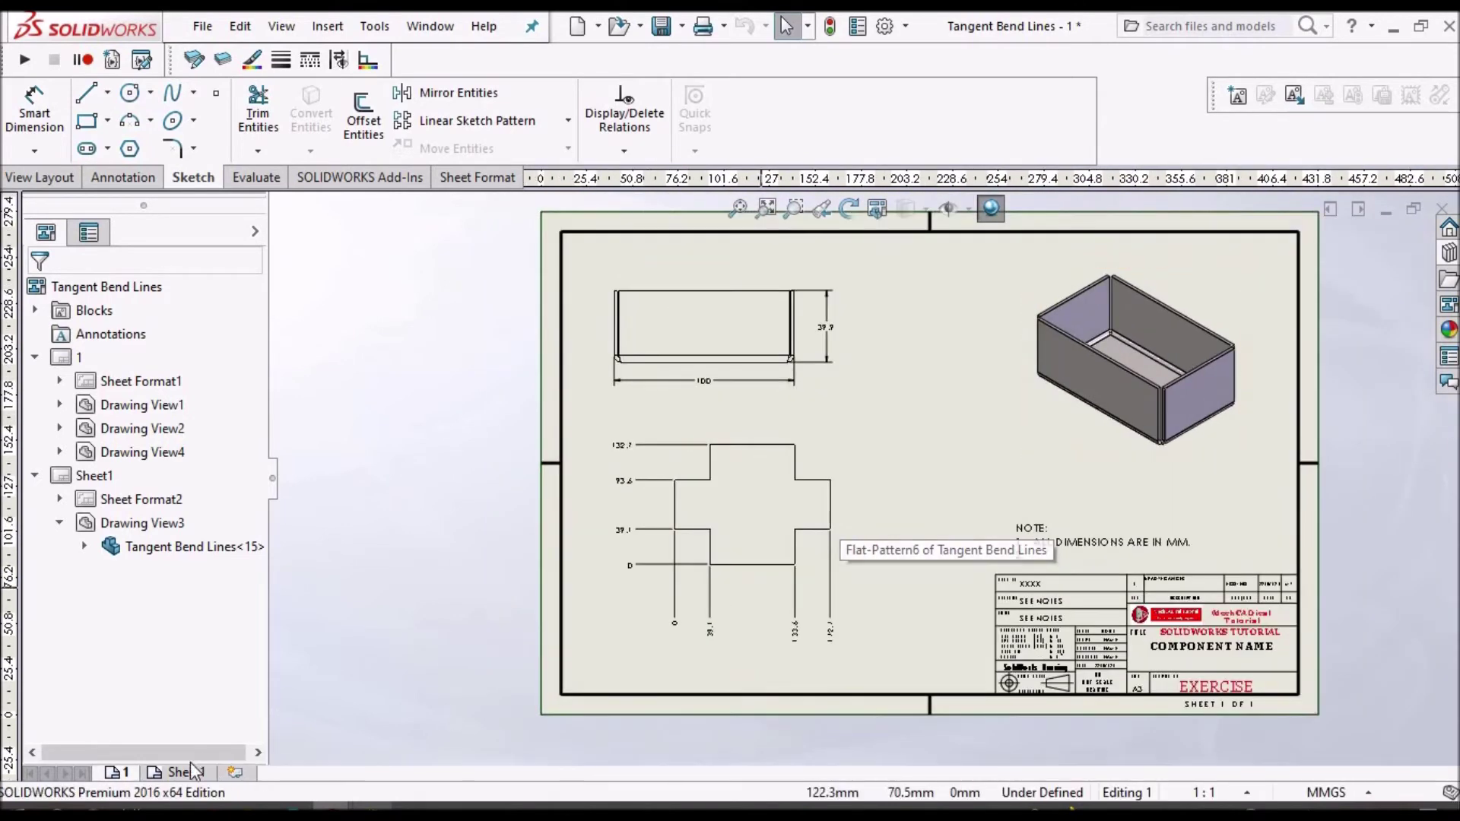
pyautogui.click(186, 774)
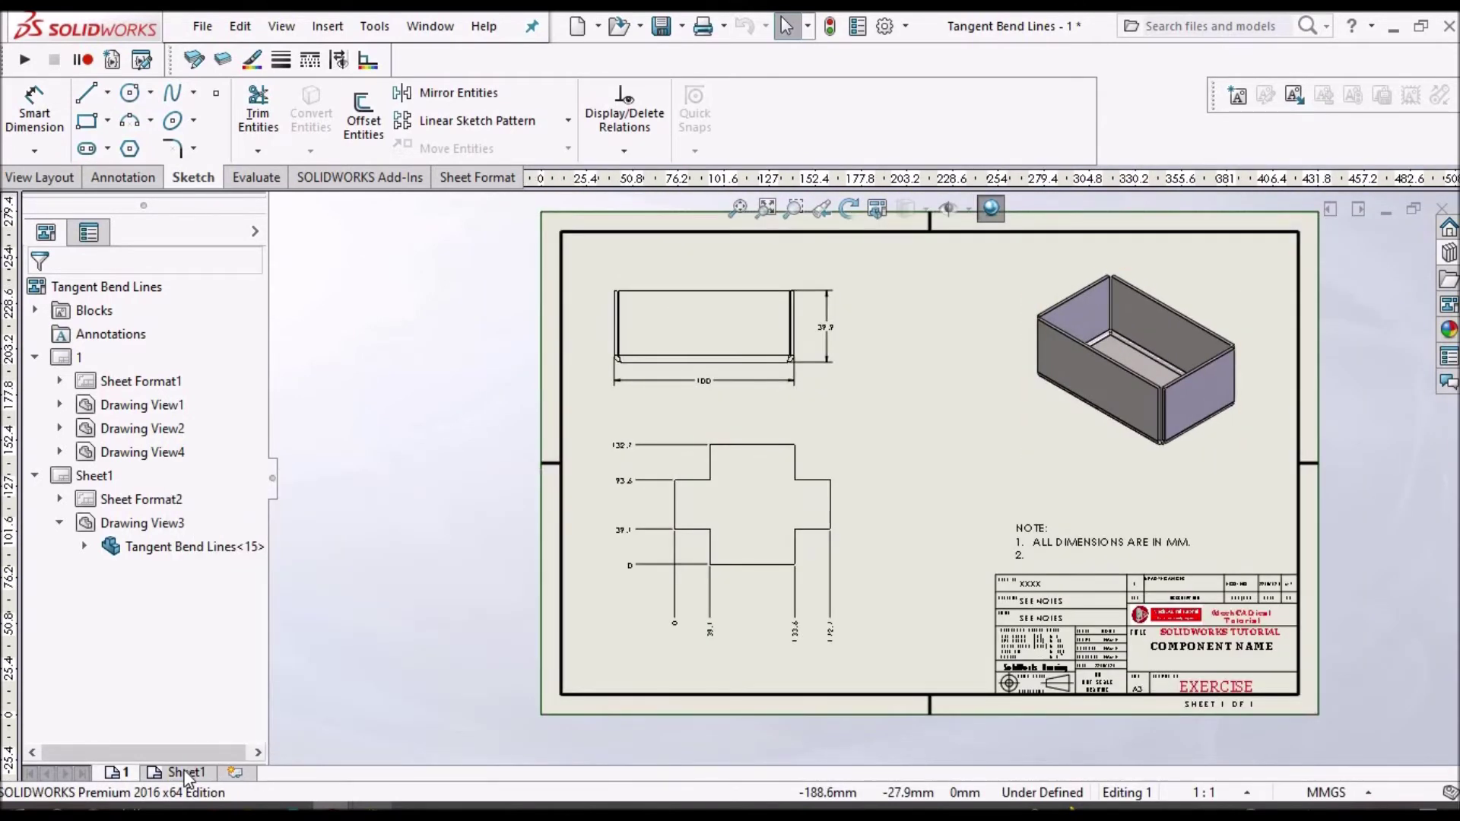
# - Confirm Drawing View3 uses a custom 1:1 scale in its PropertyManager
pyautogui.scroll(1, 642, 652)
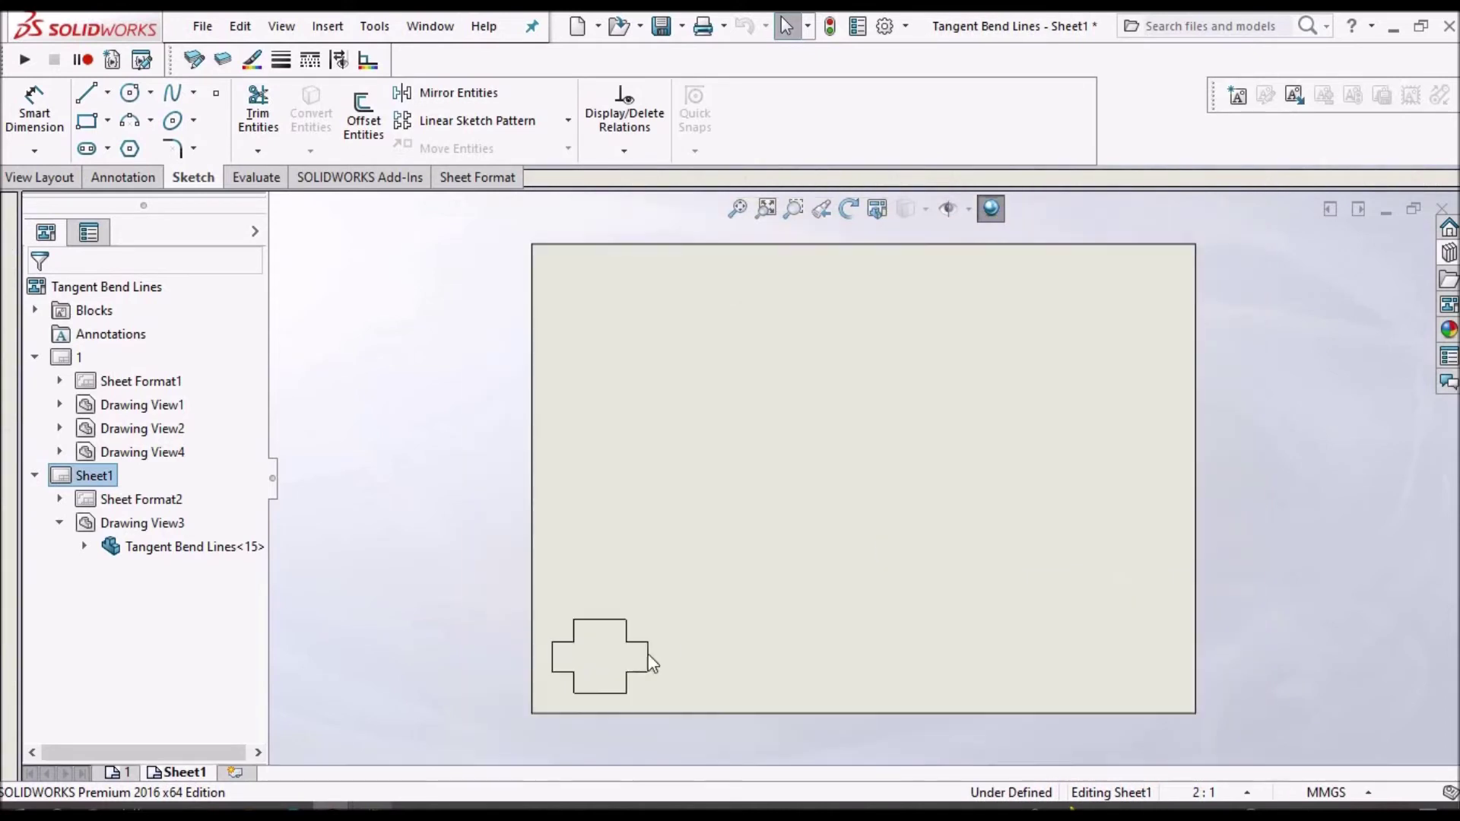
pyautogui.scroll(-2, 628, 655)
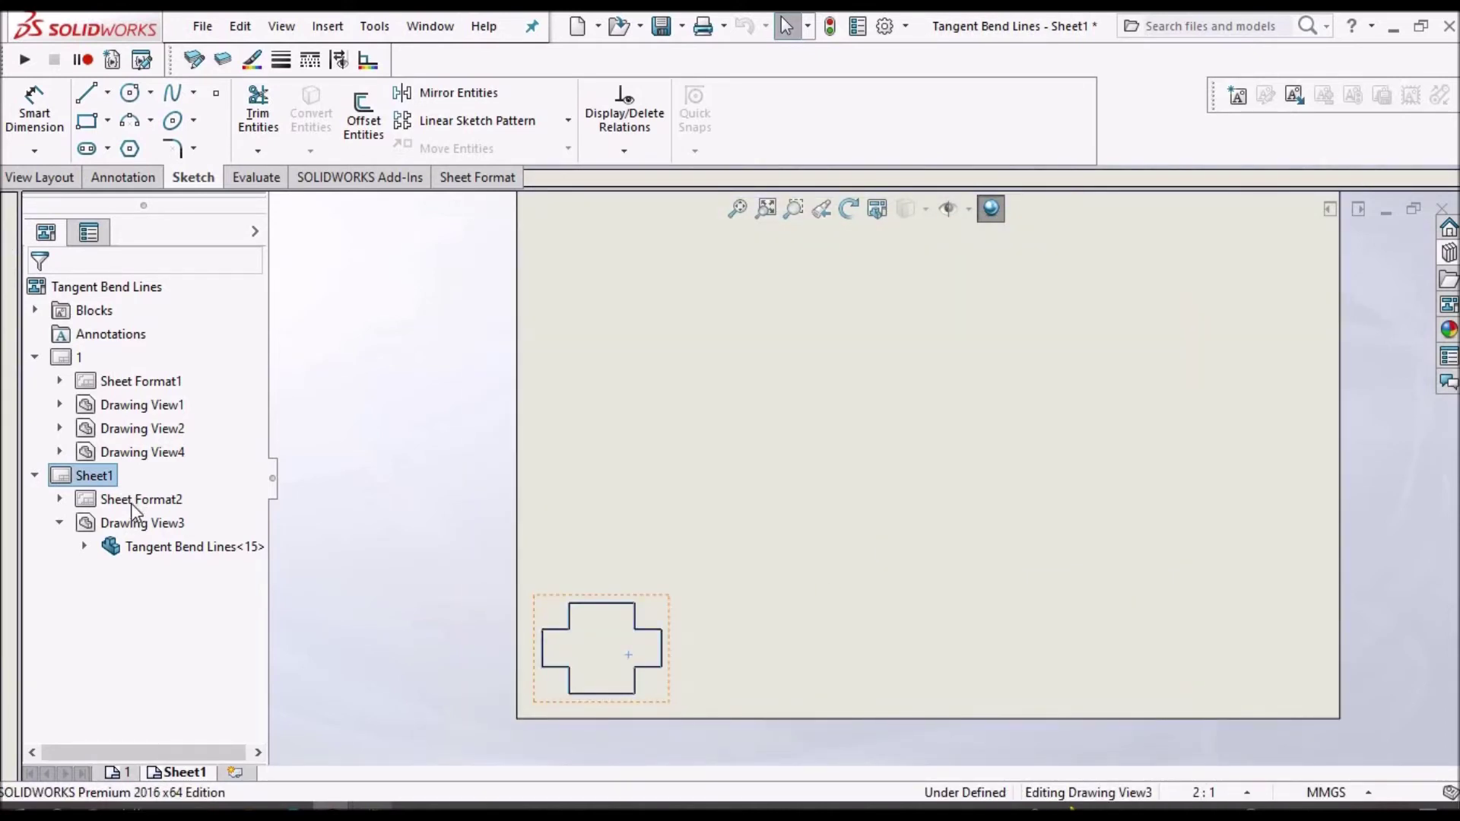
pyautogui.click(174, 549)
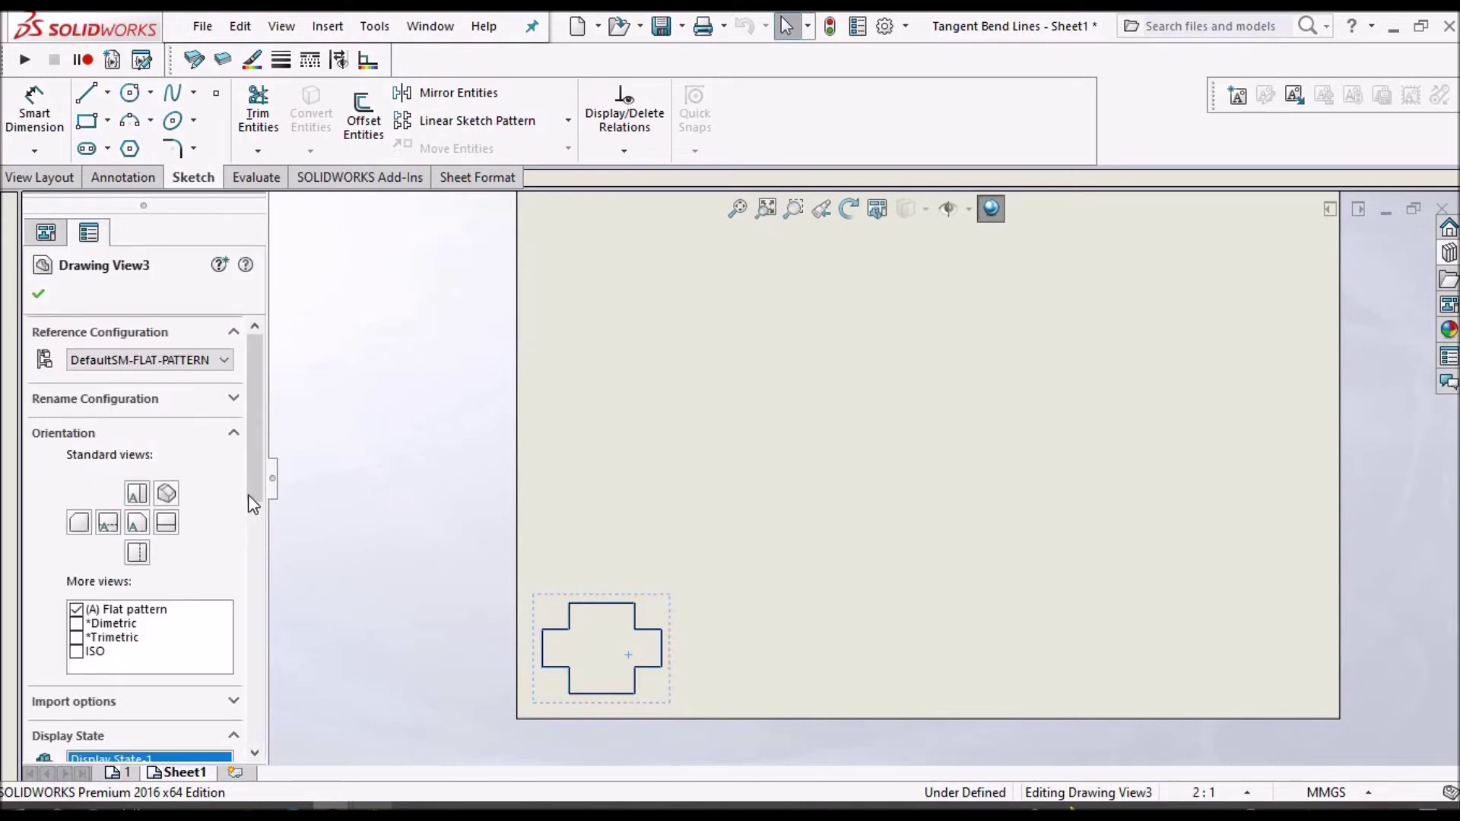
pyautogui.scroll(-3, 250, 637)
pyautogui.scroll(-3, 253, 646)
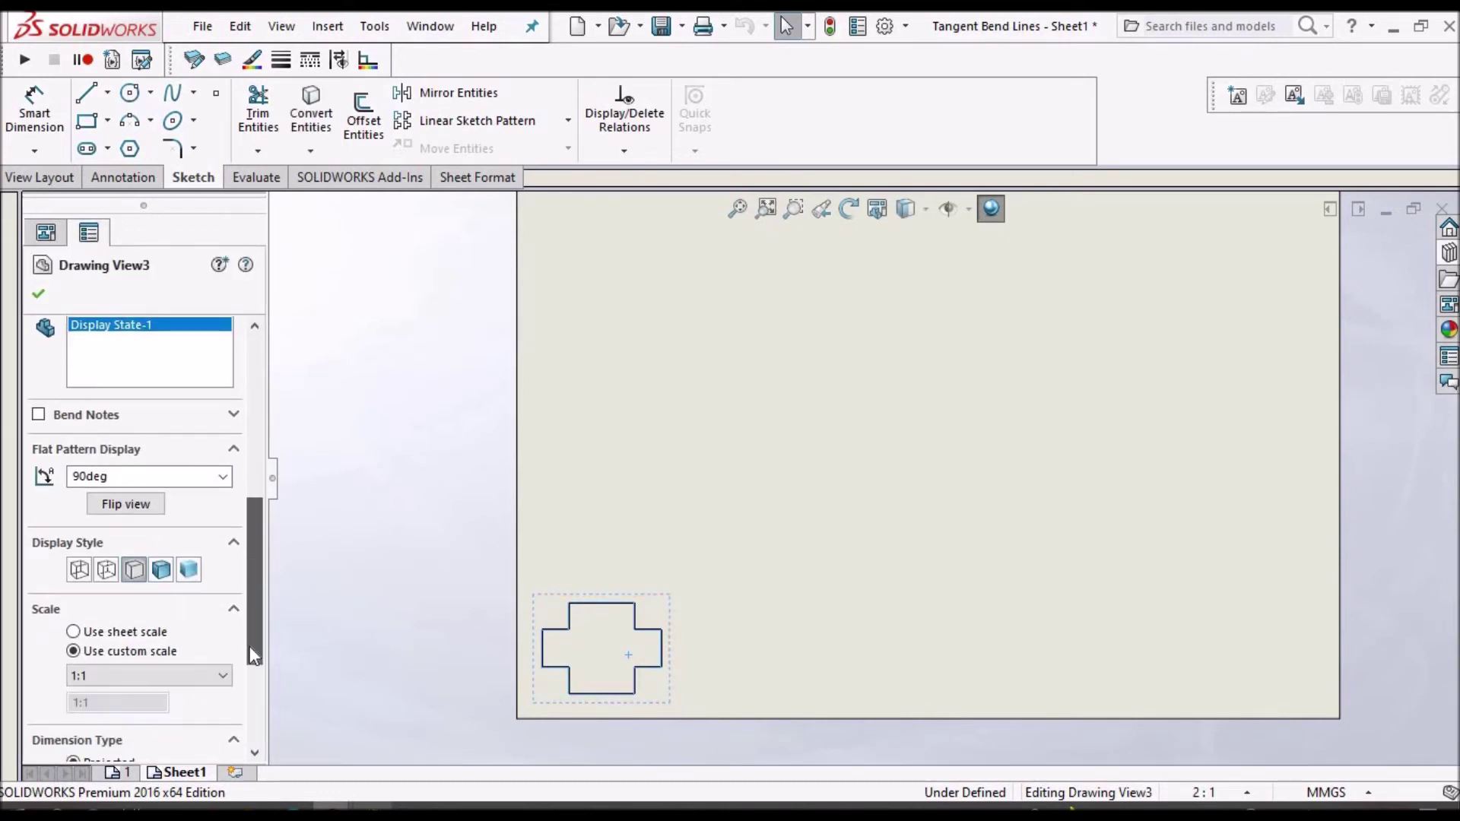
pyautogui.scroll(-2, 153, 654)
pyautogui.click(43, 296)
# - Fit and zoom the sheet to frame the whole flat pattern
pyautogui.press('f')
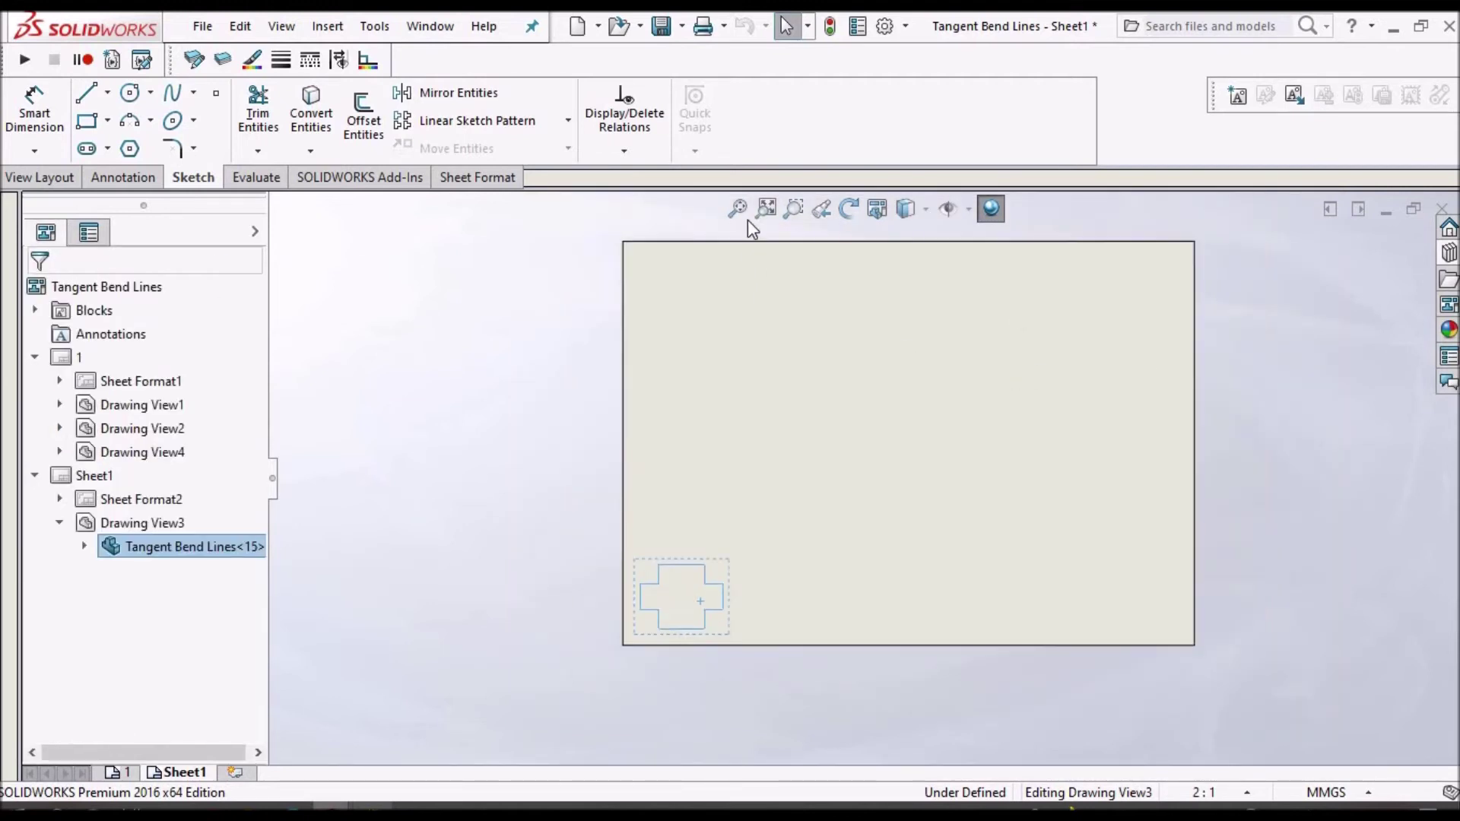
pyautogui.hotkey('shift', 'z')
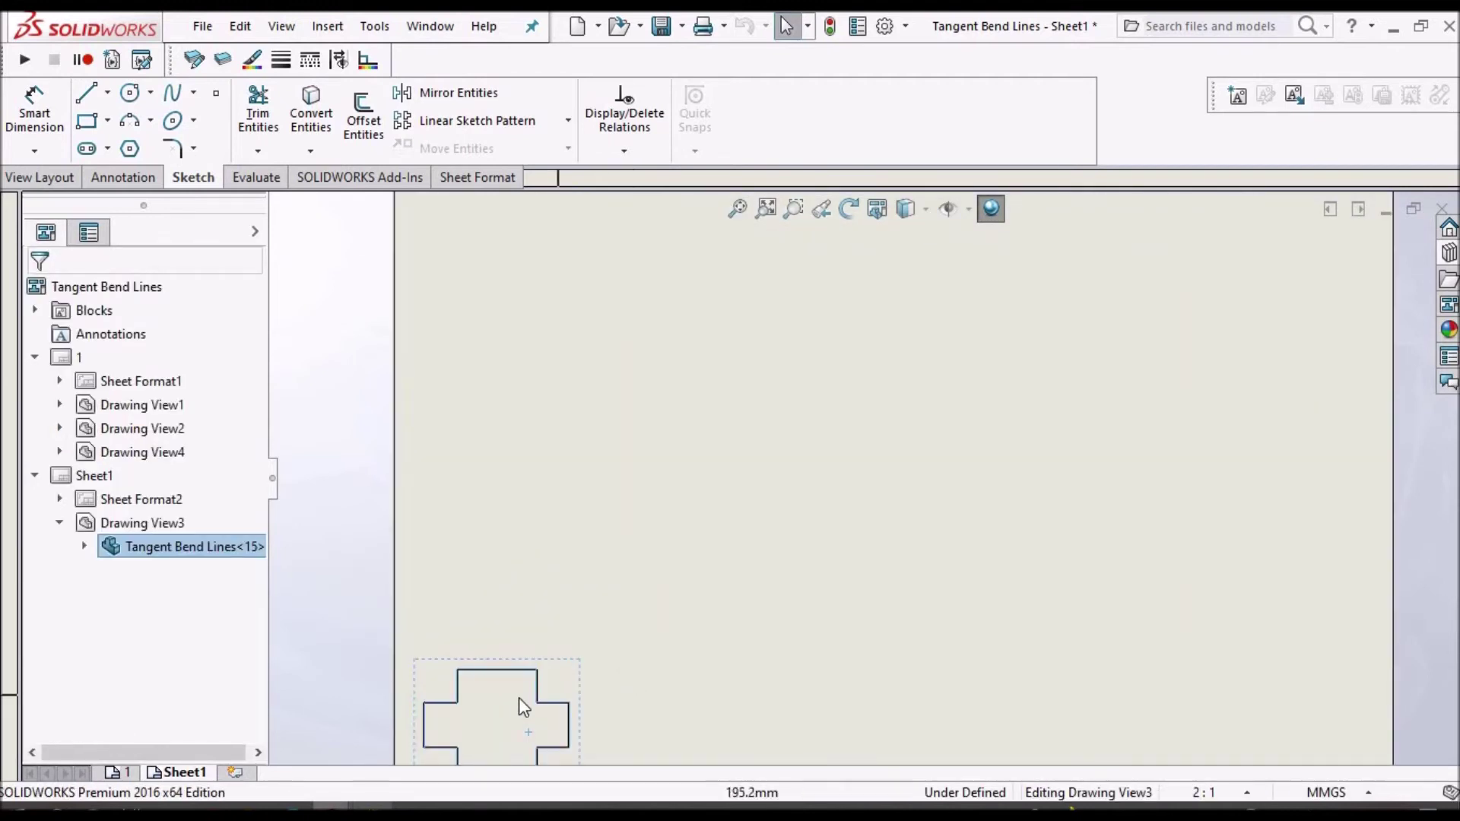
pyautogui.moveTo(518, 697)
pyautogui.mouseDown(button='middle')
pyautogui.moveTo(544, 637)
pyautogui.moveTo(690, 609)
pyautogui.mouseUp(button='middle')
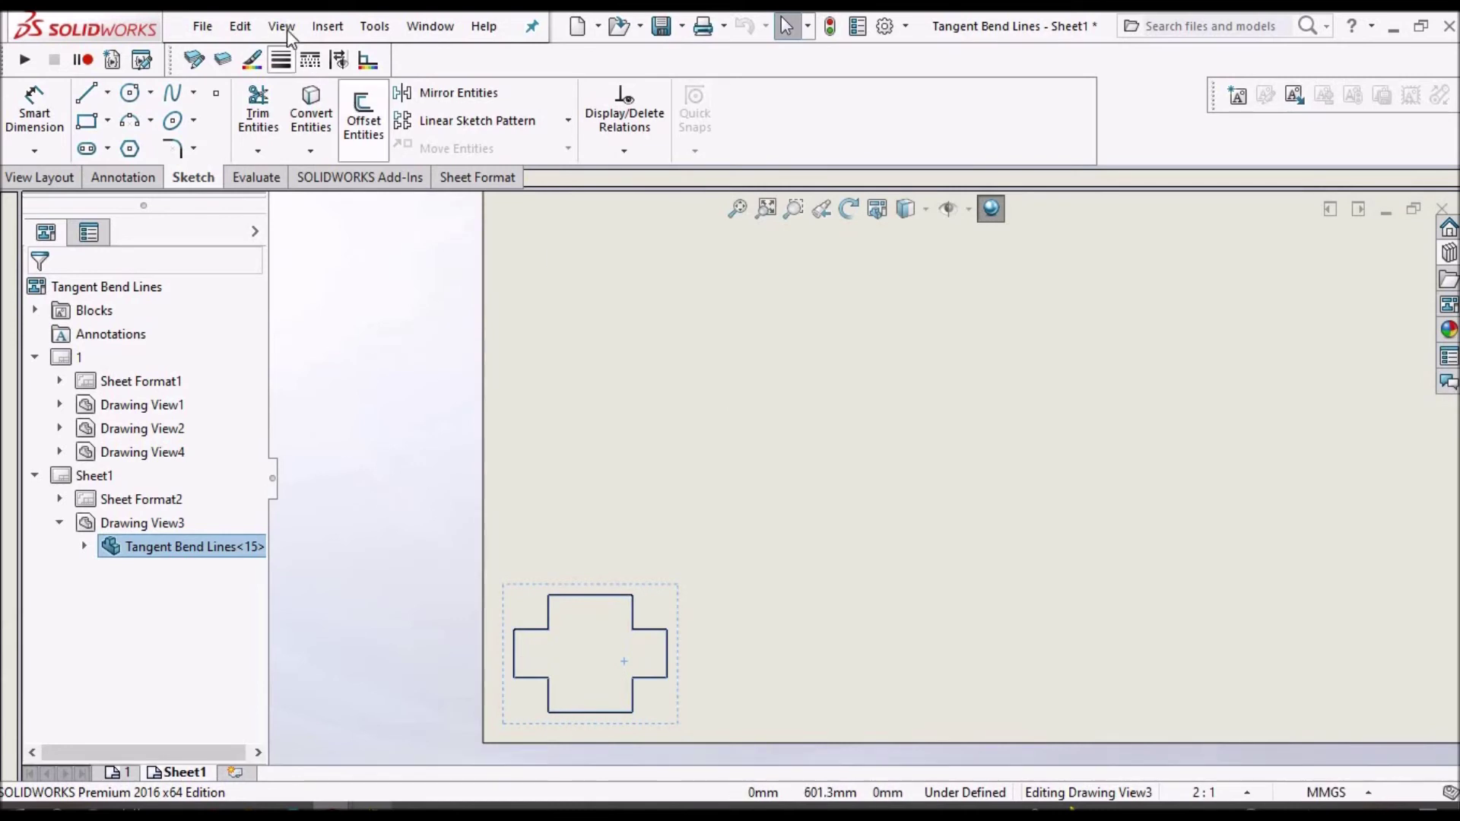
pyautogui.click(202, 27)
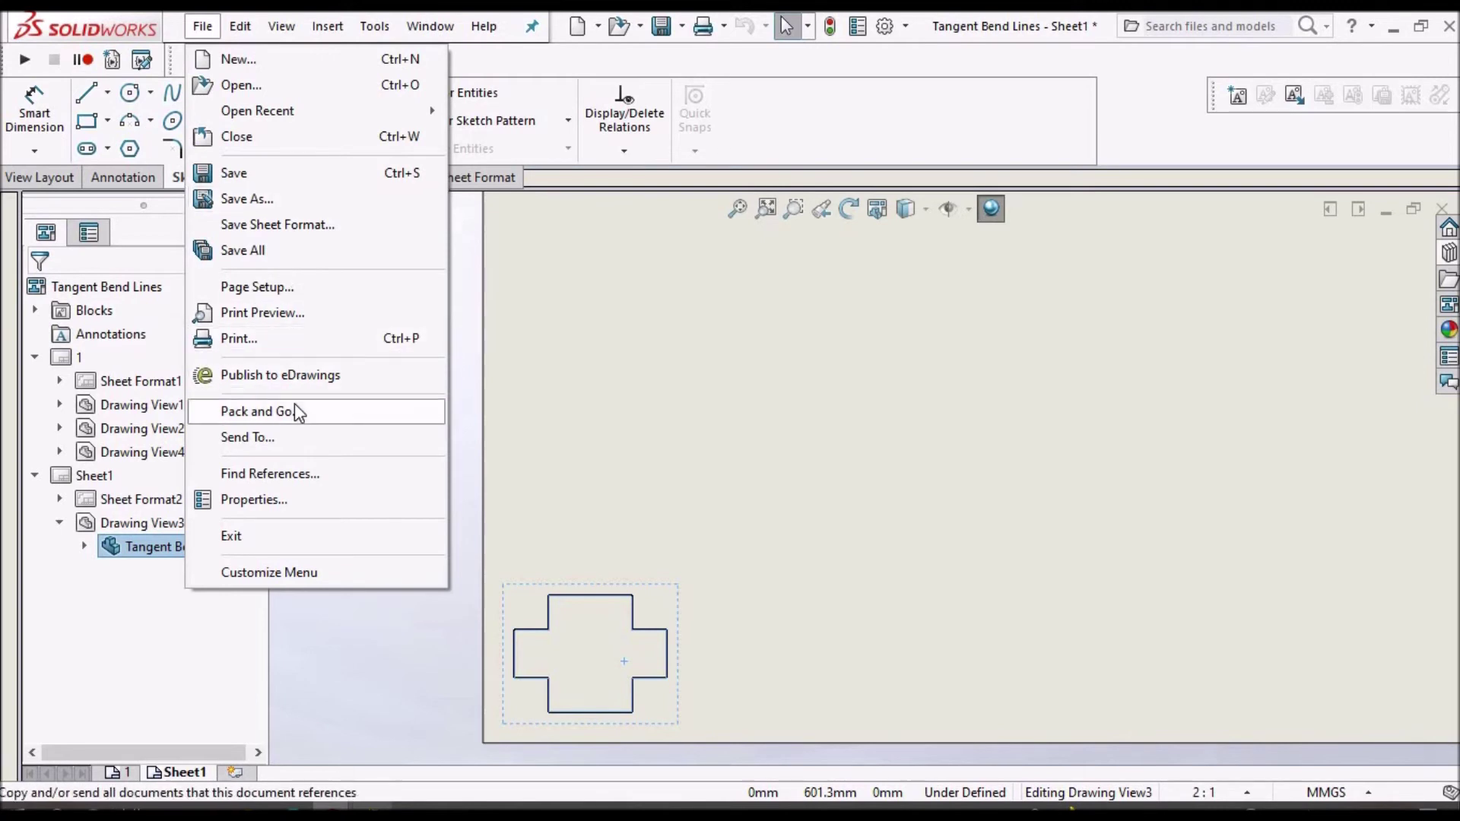
# - Start Save As with Dxf (*.dxf) chosen as the file type
pyautogui.click(251, 199)
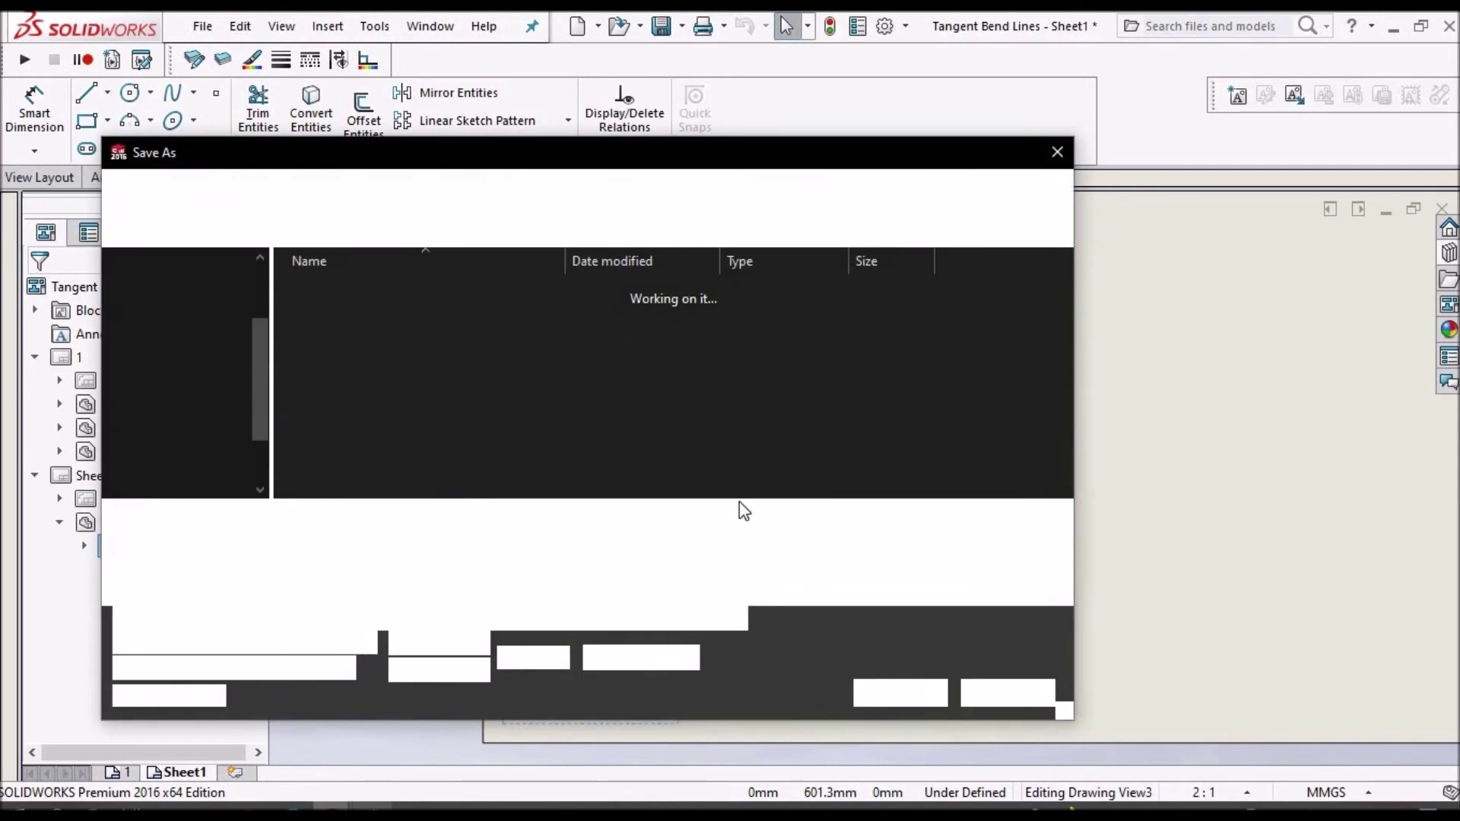
pyautogui.click(1048, 555)
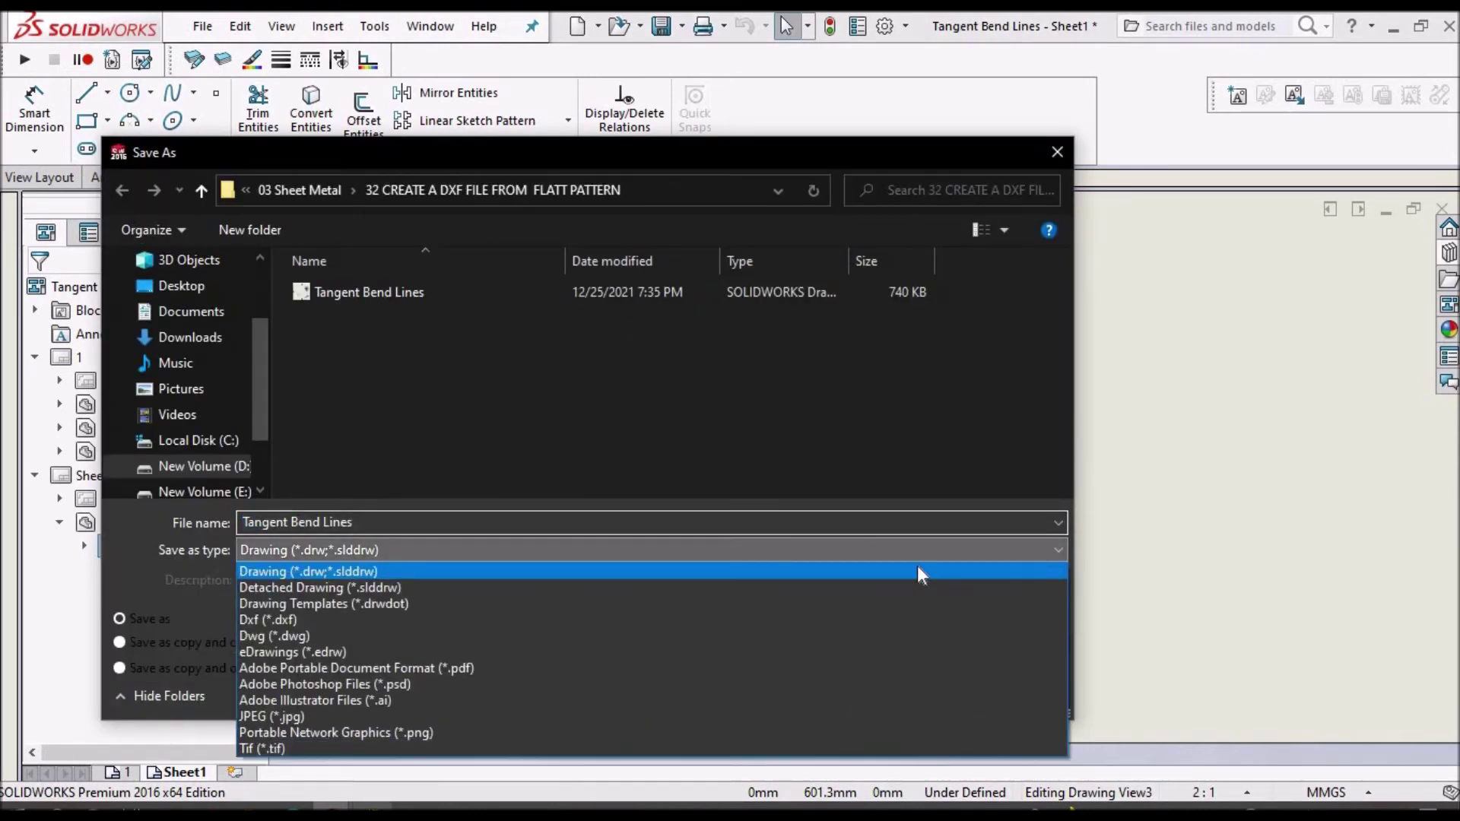
pyautogui.click(696, 620)
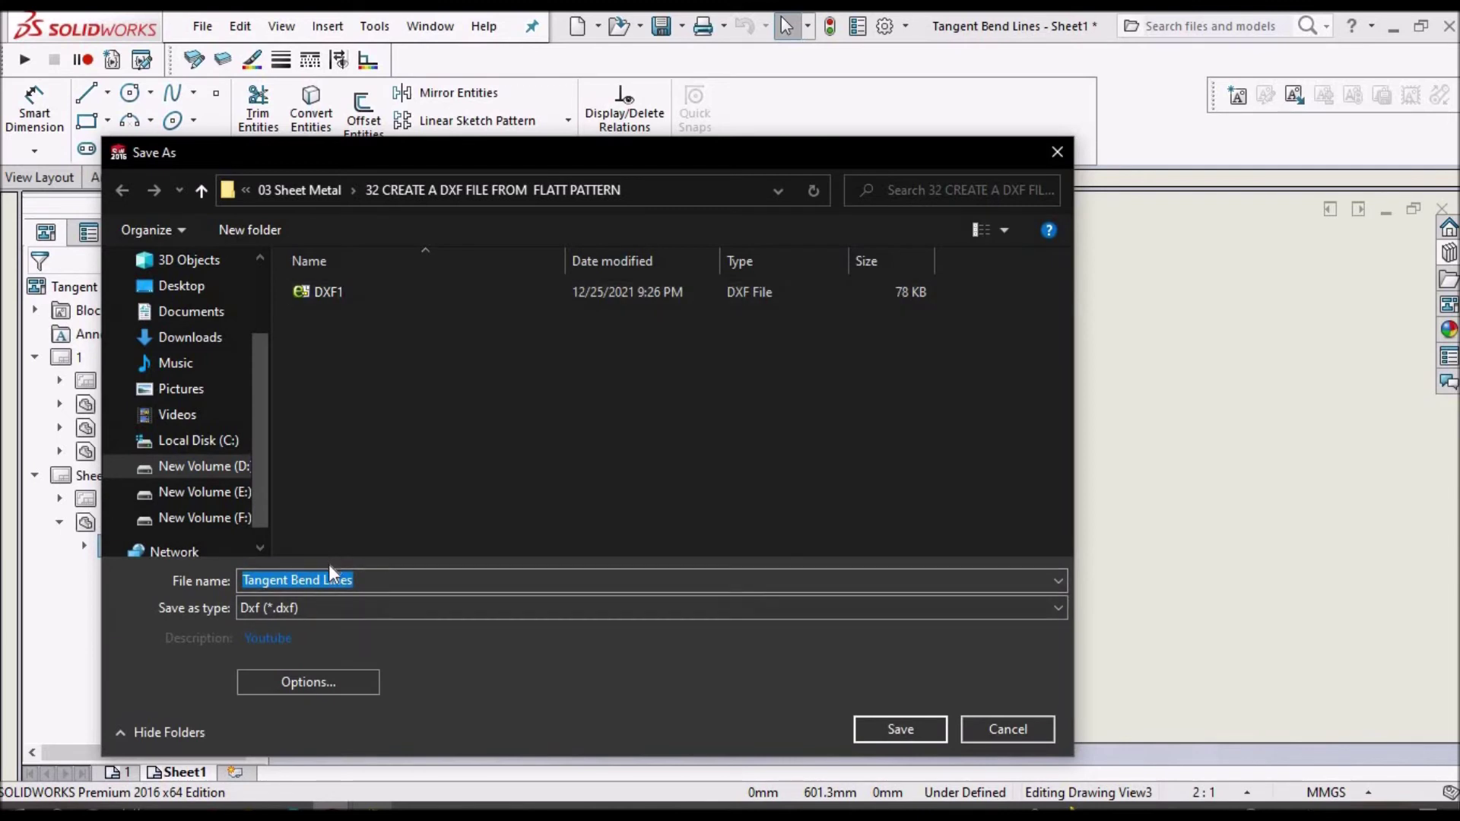
# - Name the file DXF2 and confirm the R2013, active-sheet-only export options
pyautogui.click(327, 295)
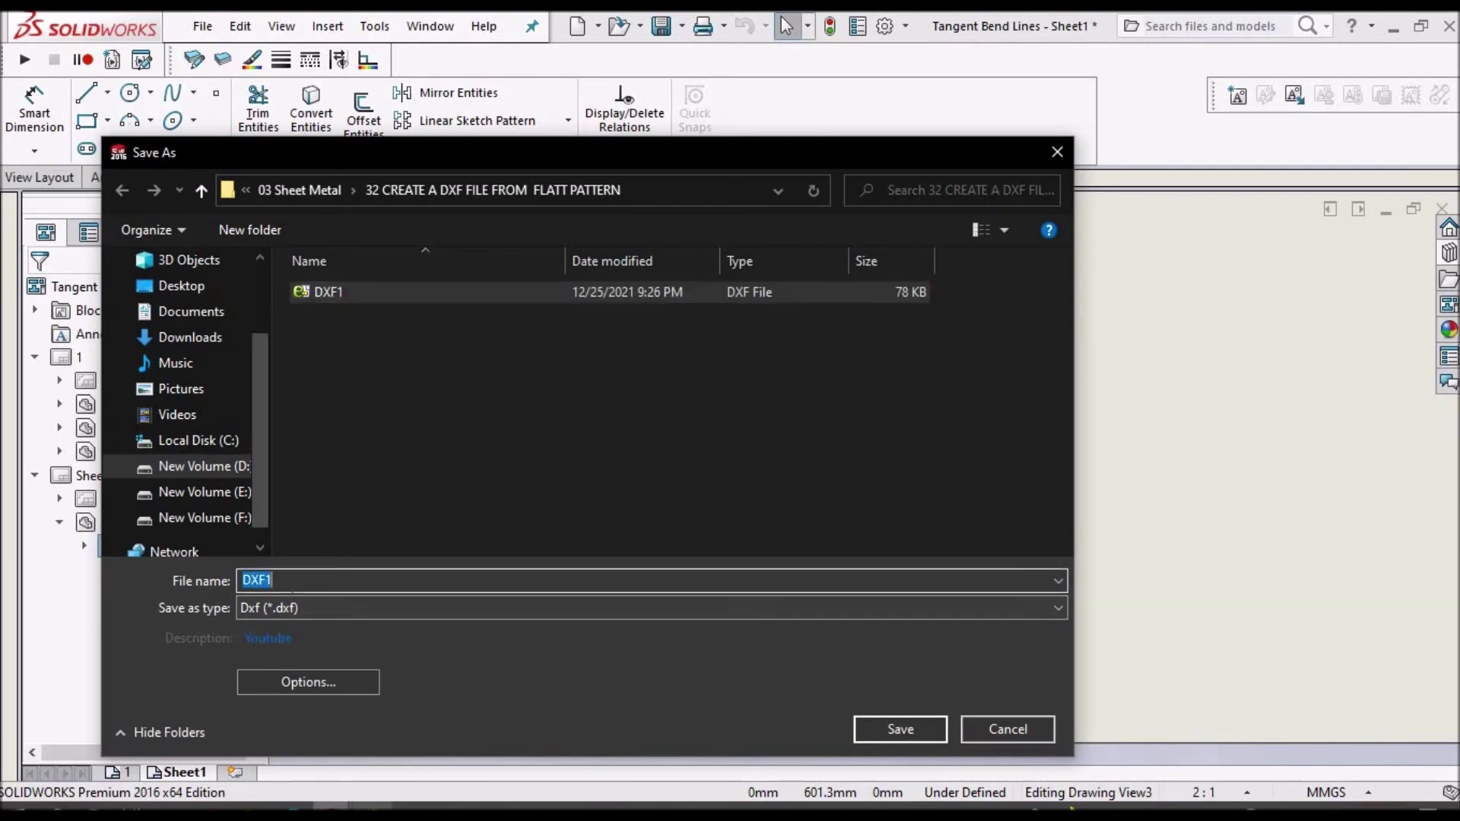
pyautogui.click(292, 583)
pyautogui.press('BackSpace')
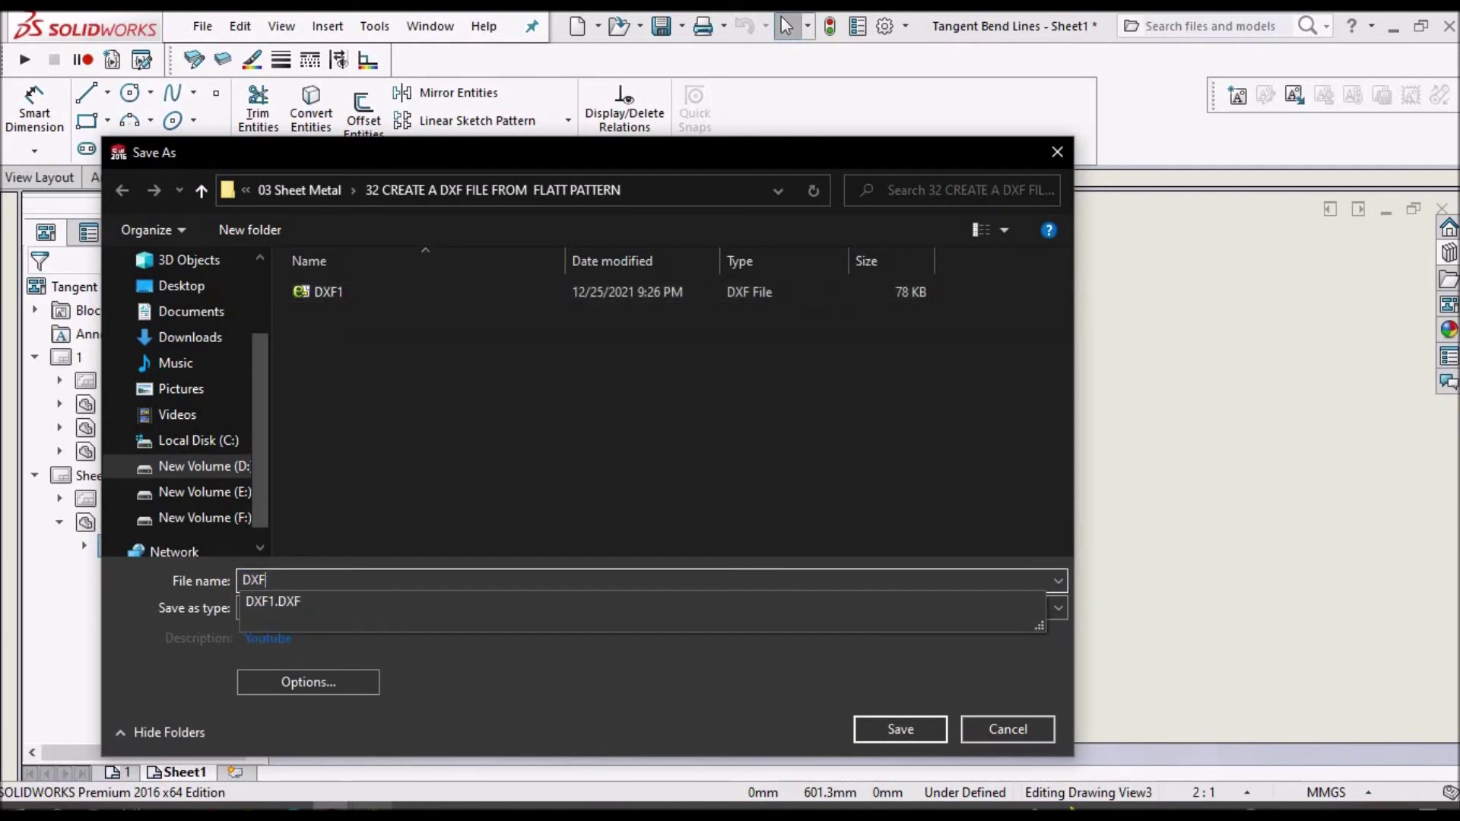
pyautogui.write('2')
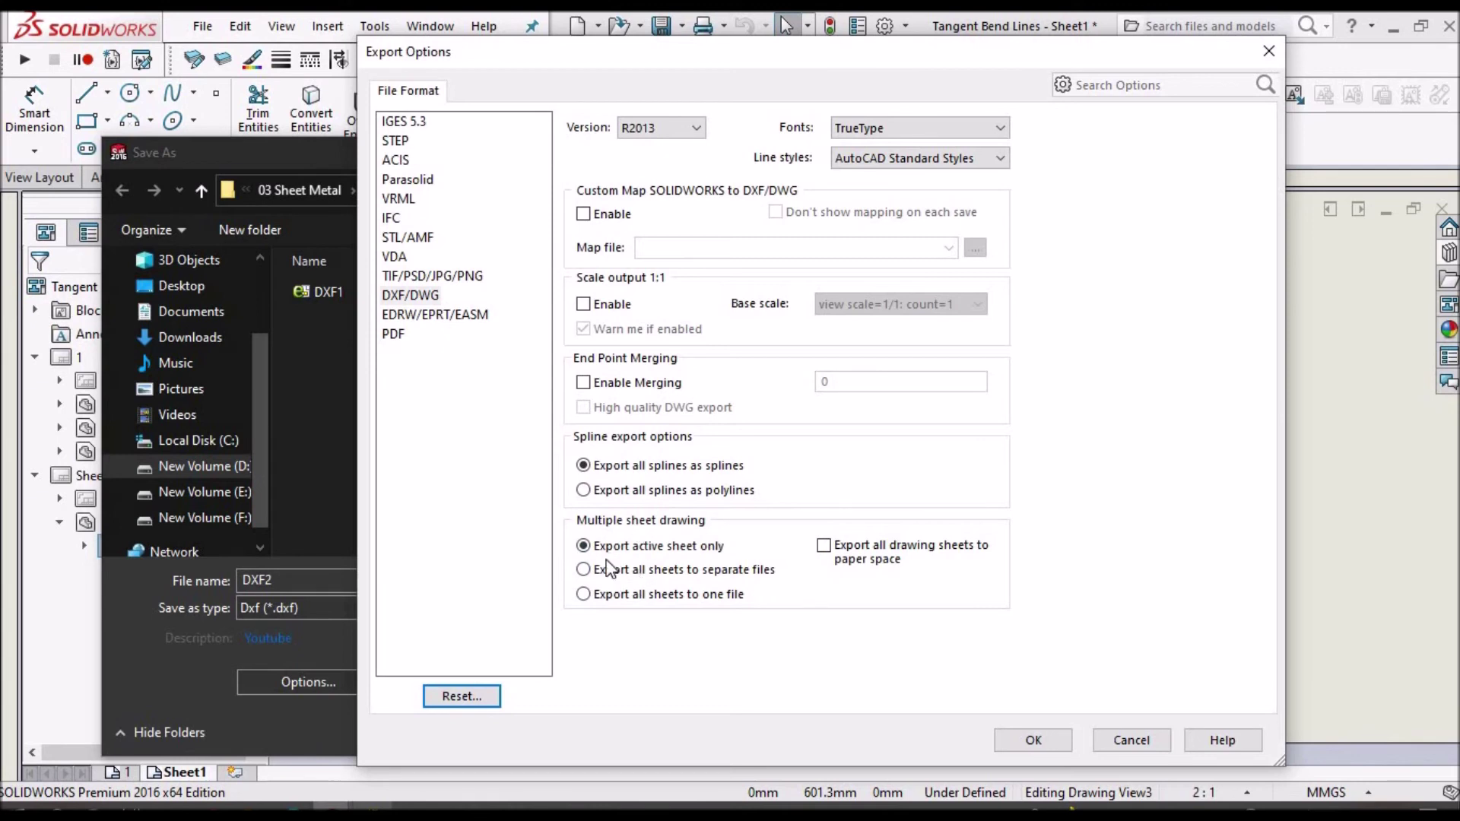
pyautogui.click(1033, 739)
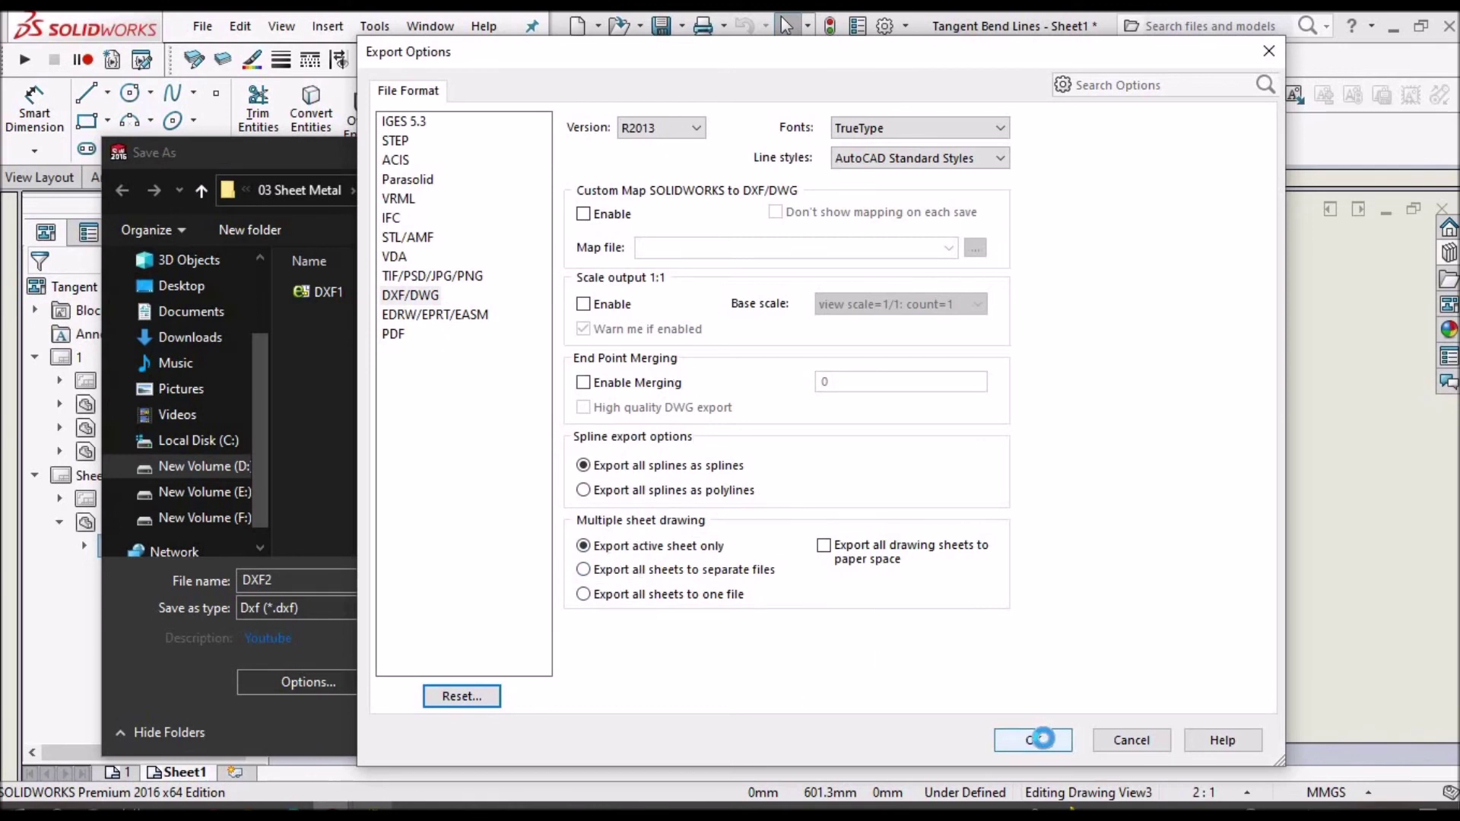
pyautogui.click(1046, 744)
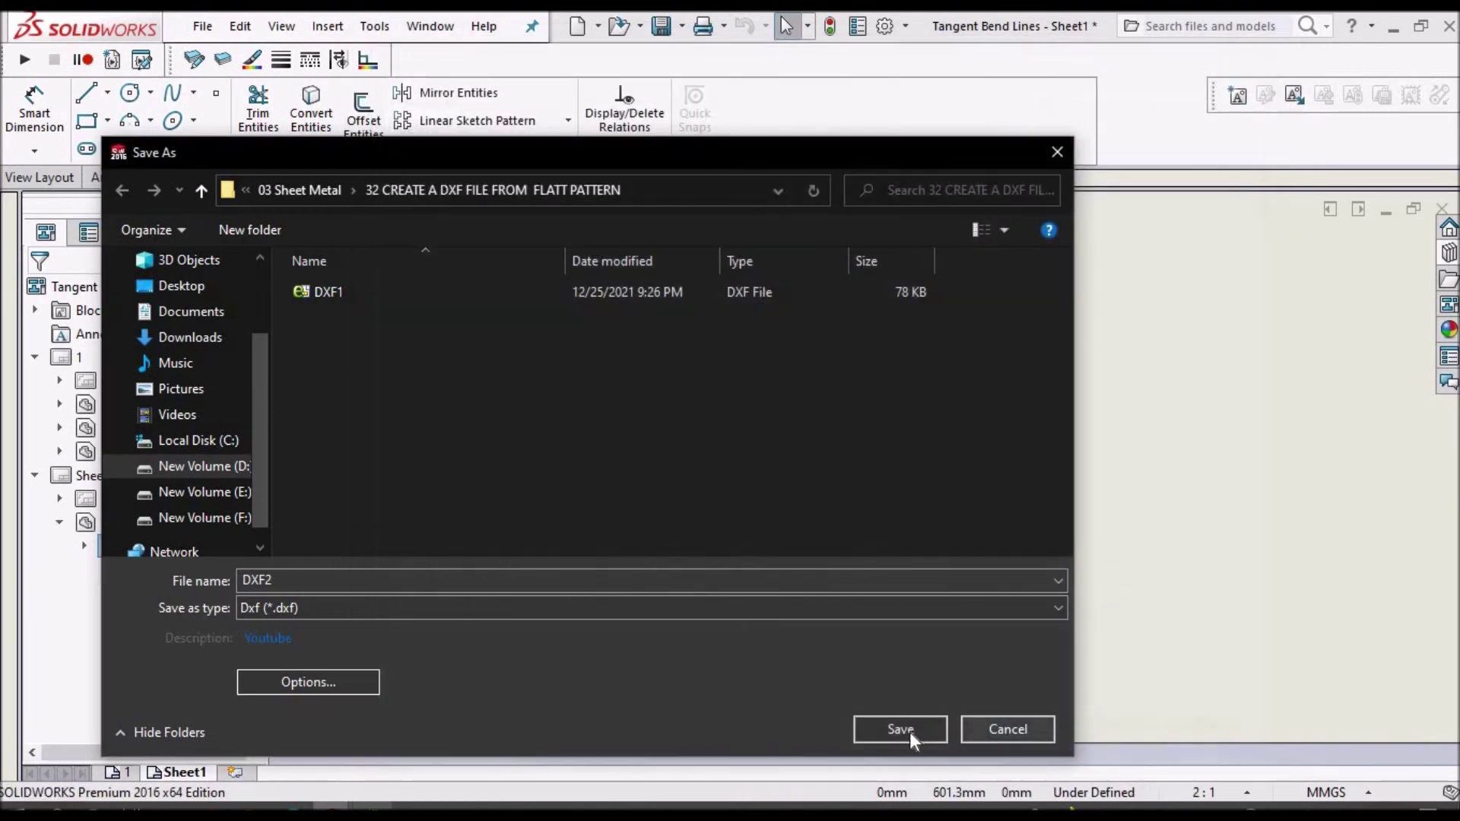
# - Save DXF2, then open it from the tutorial folder in File Explorer
pyautogui.click(907, 733)
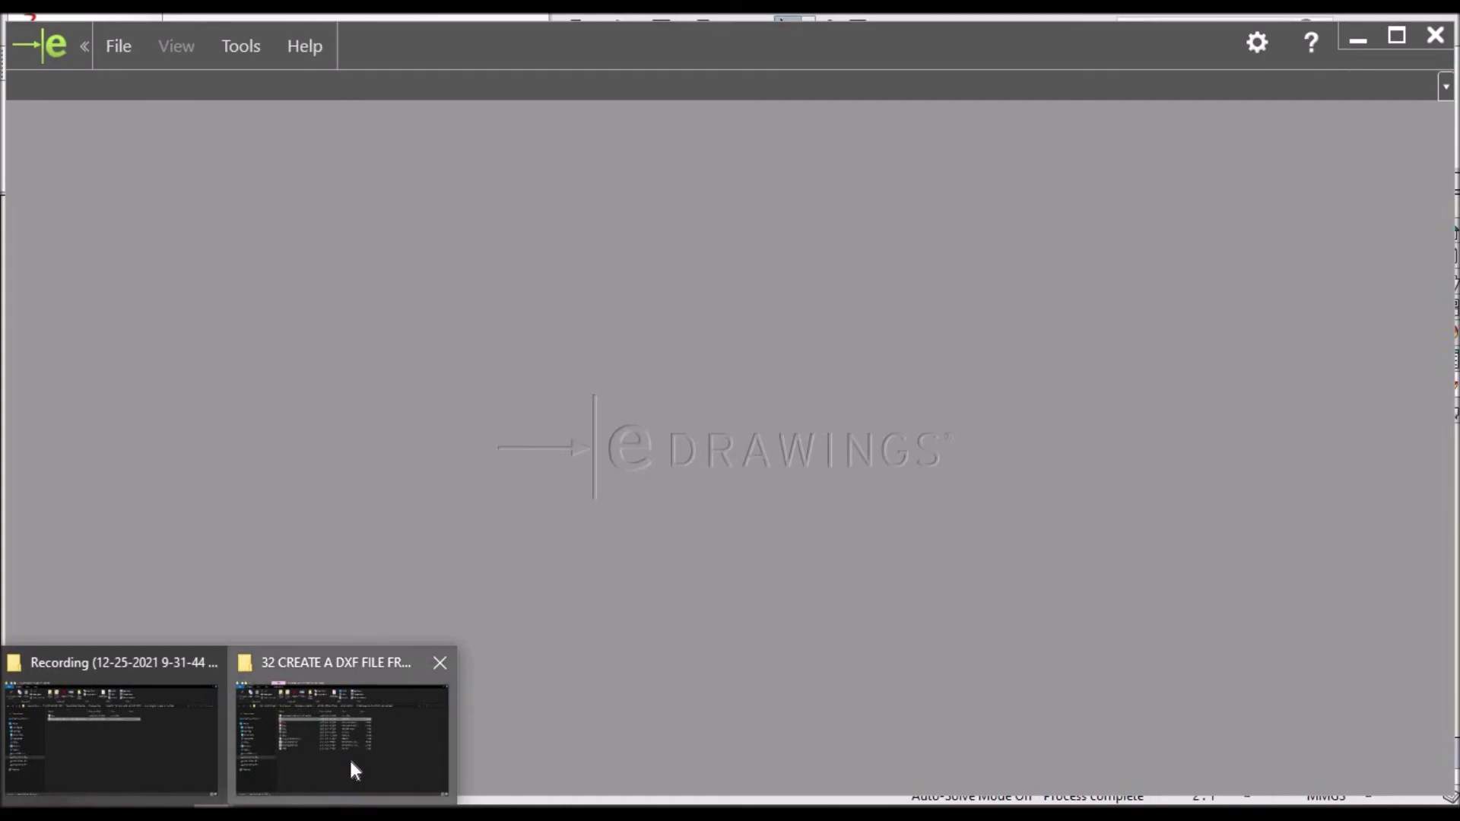
pyautogui.click(349, 756)
pyautogui.click(1386, 25)
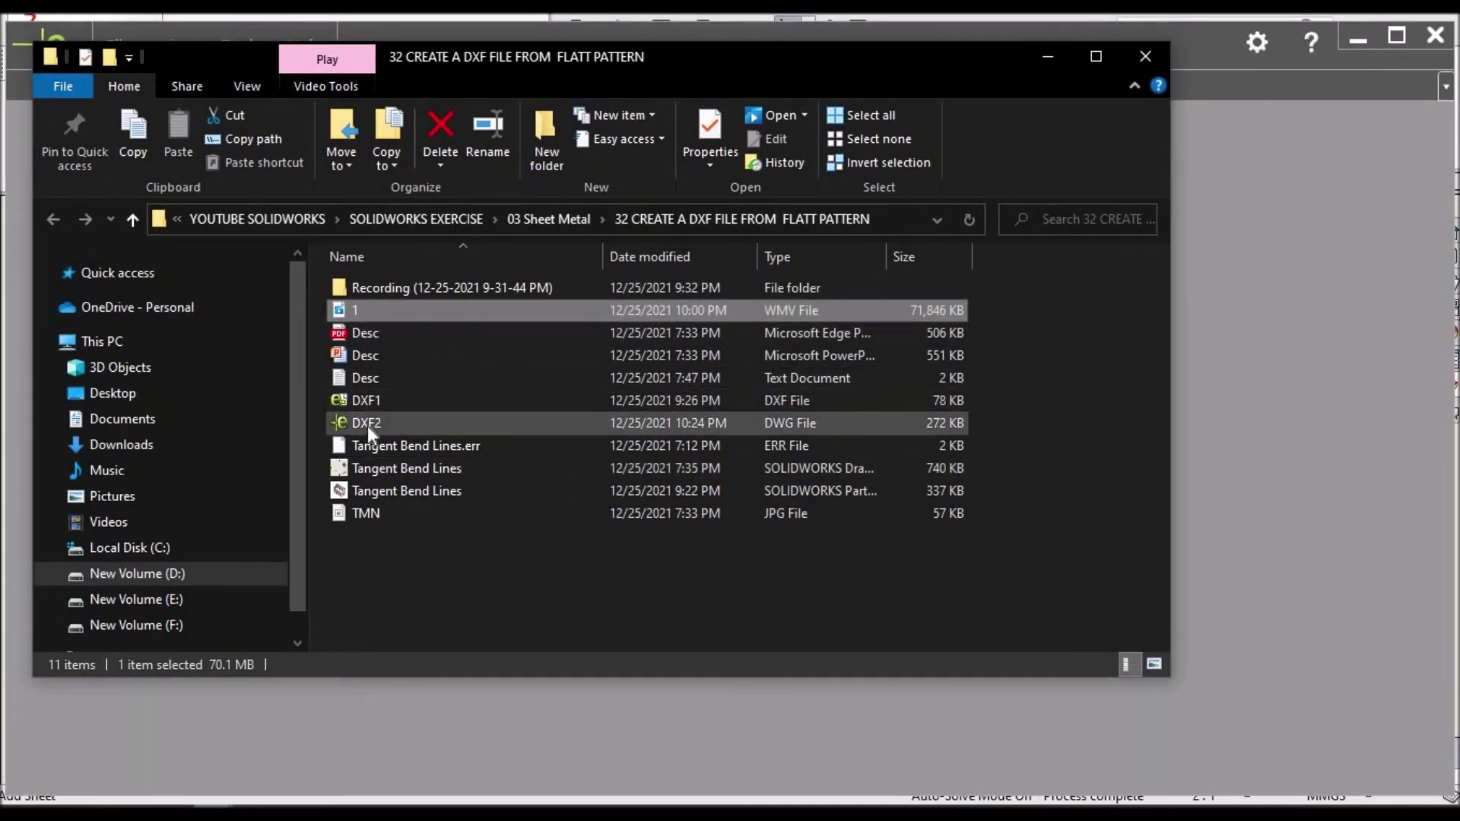
pyautogui.doubleClick(368, 426)
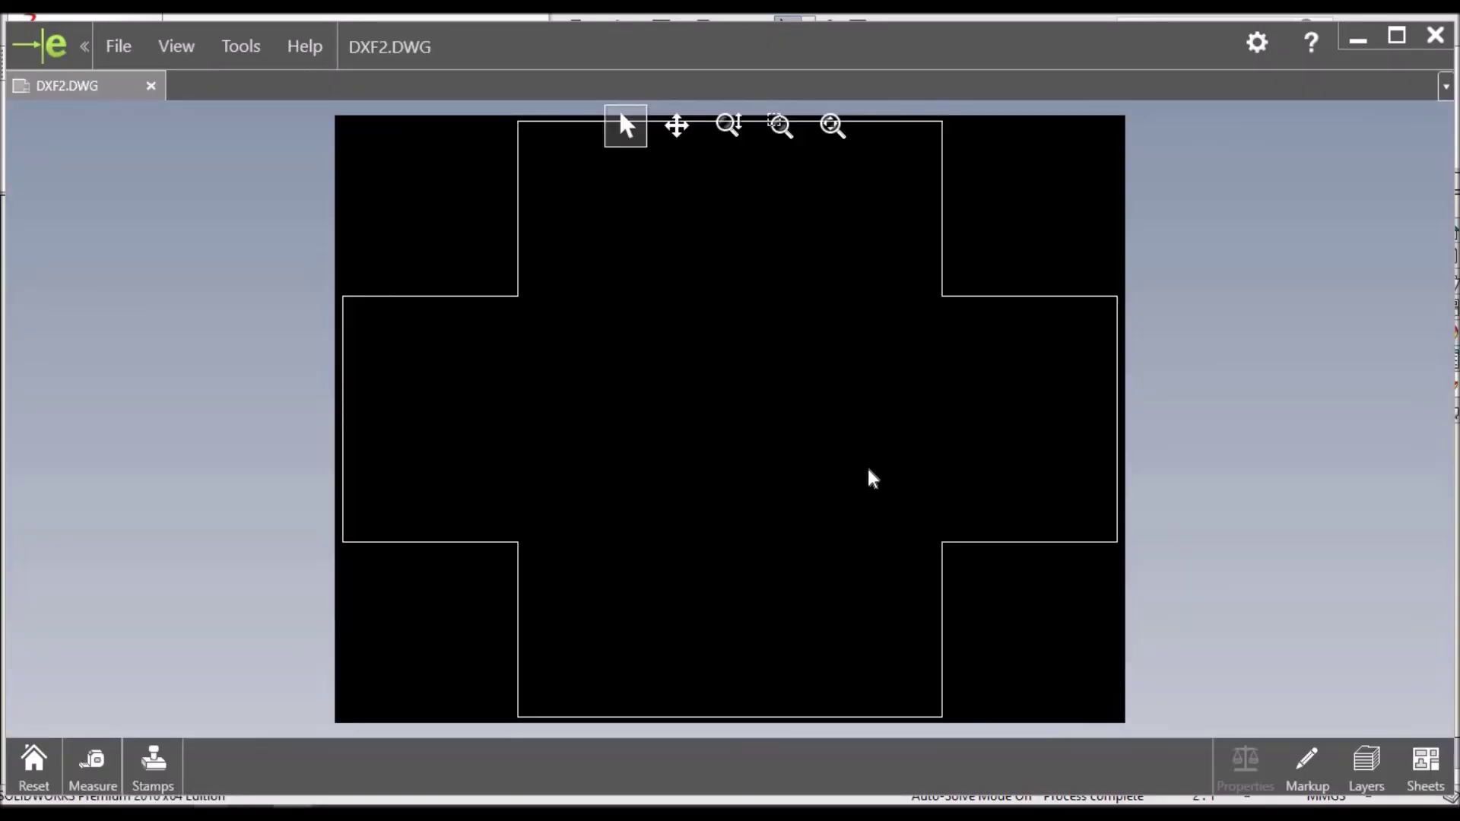
# - Zoom out in eDrawings to show DXF2's entire cross-shaped outline
pyautogui.scroll(-3, 866, 476)
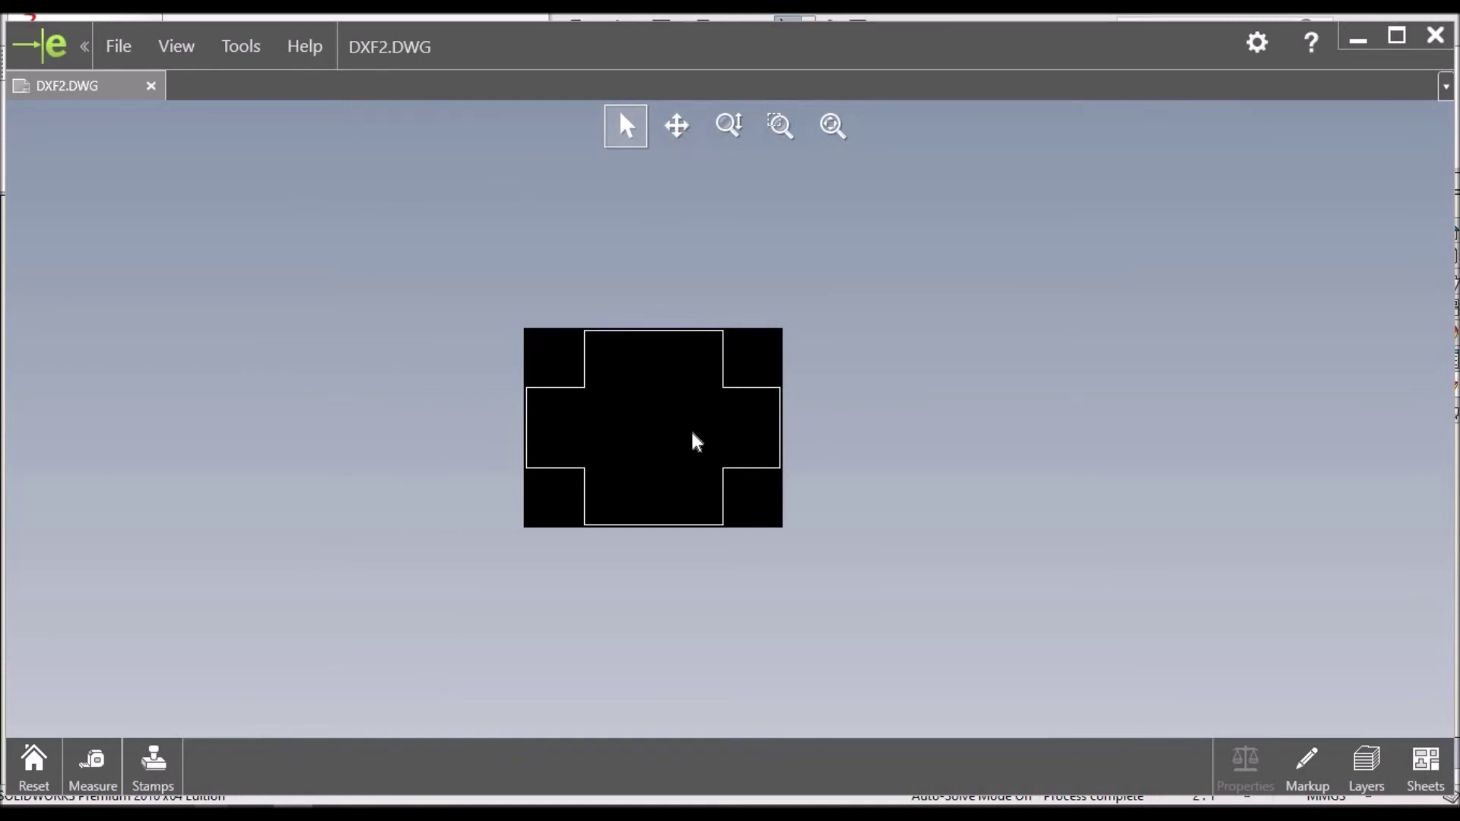